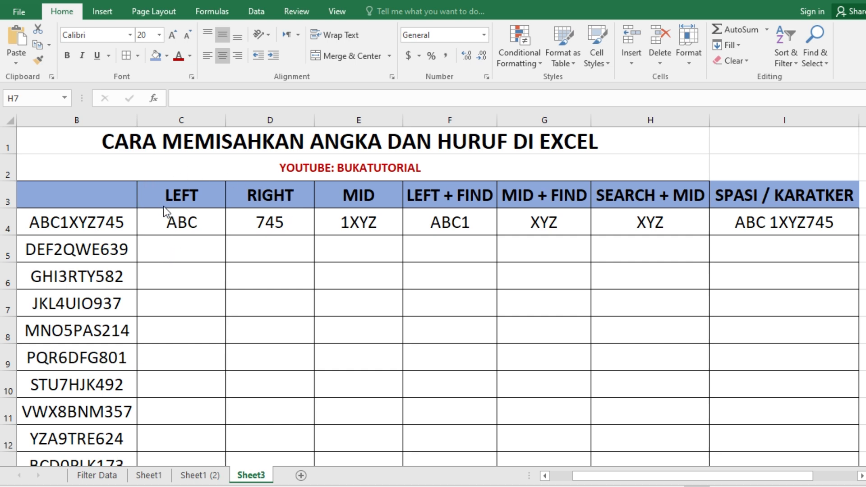
Inspect the sample formula in cell C4 of the LEFT column and display formulas instead of results across the sheet.
{"action": "left_click", "coordinate": [186, 196]}
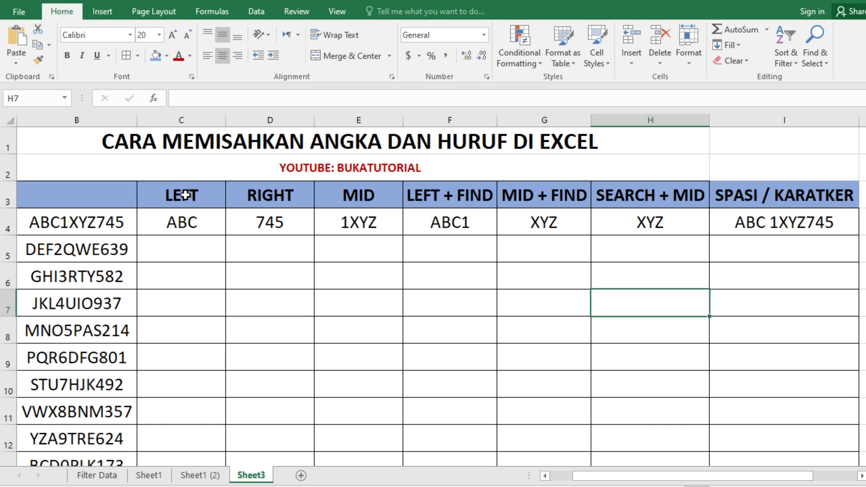
{"action": "left_click", "coordinate": [185, 195]}
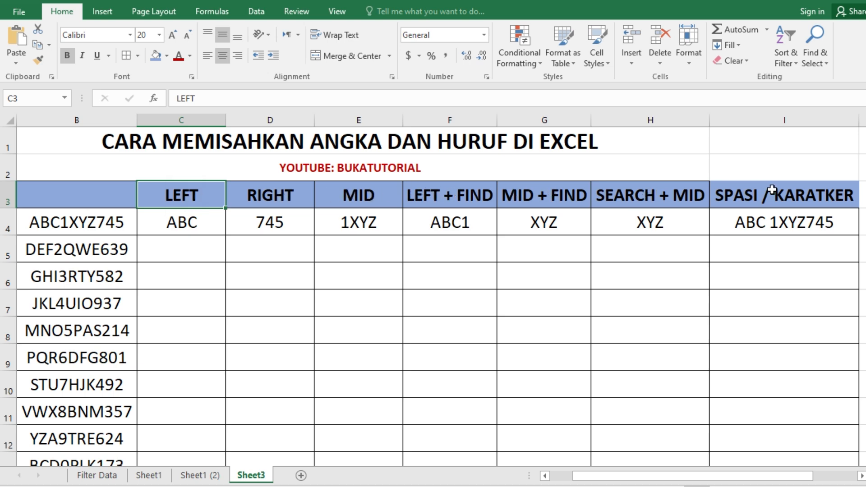
{"action": "left_click", "coordinate": [181, 253]}
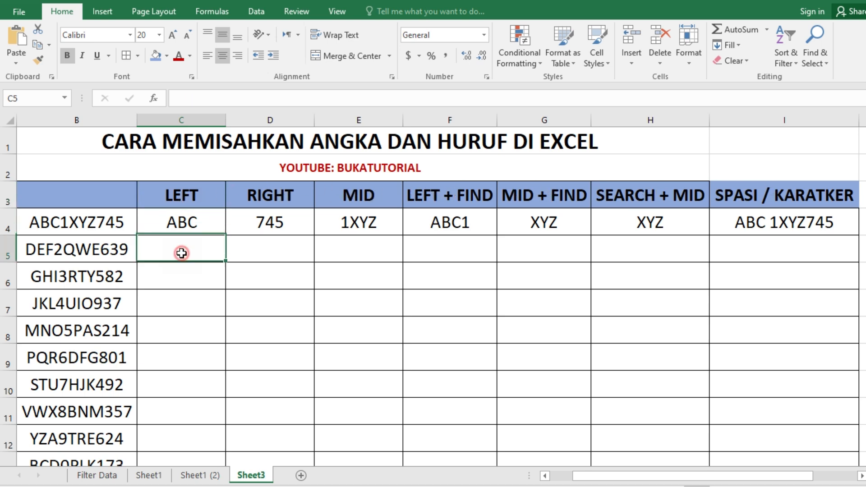
{"action": "left_click", "coordinate": [180, 193]}
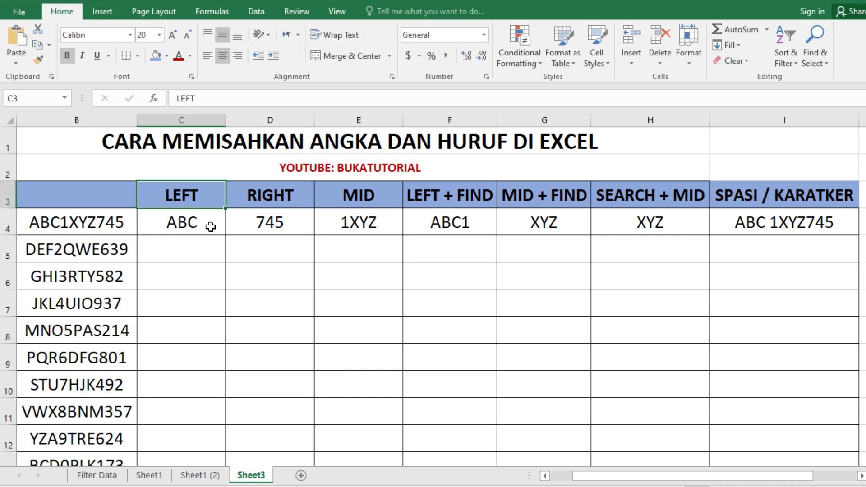
{"action": "left_click", "coordinate": [194, 222]}
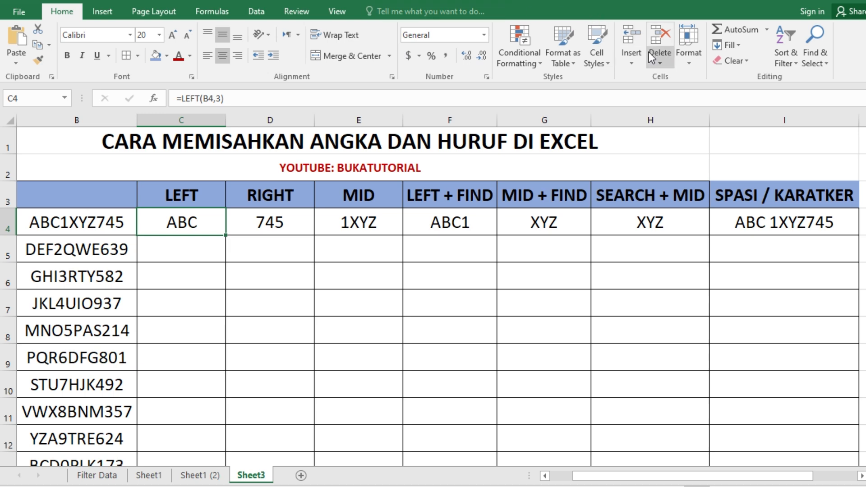
{"action": "left_click", "coordinate": [206, 13]}
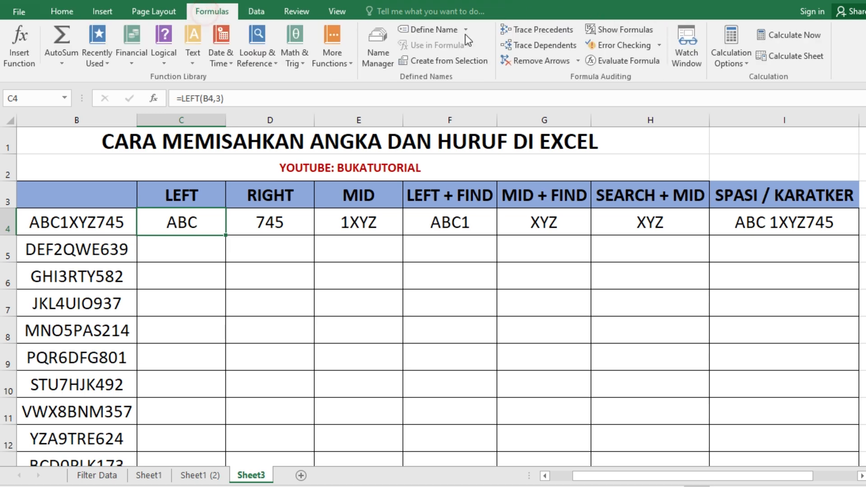
{"action": "left_click", "coordinate": [615, 30]}
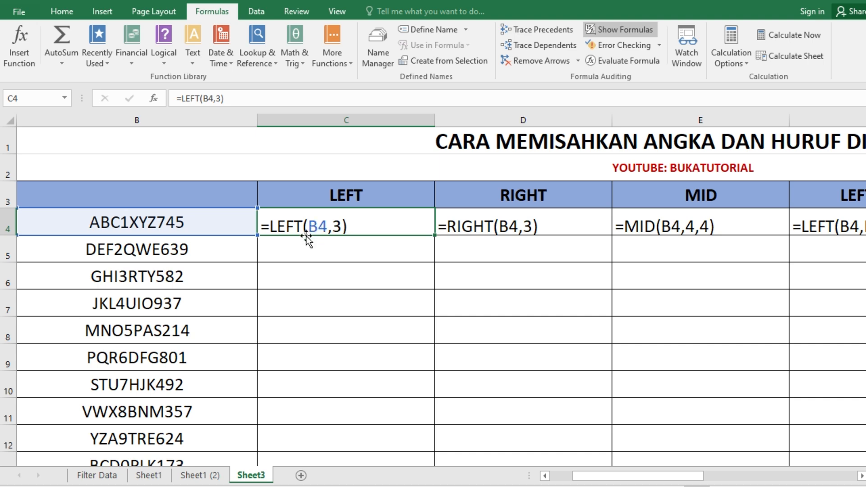
{"action": "left_click", "coordinate": [267, 227]}
Enter the formula =LEFT(B5,3) in cell C5 to extract the first three characters of B5.
{"action": "left_click", "coordinate": [294, 246]}
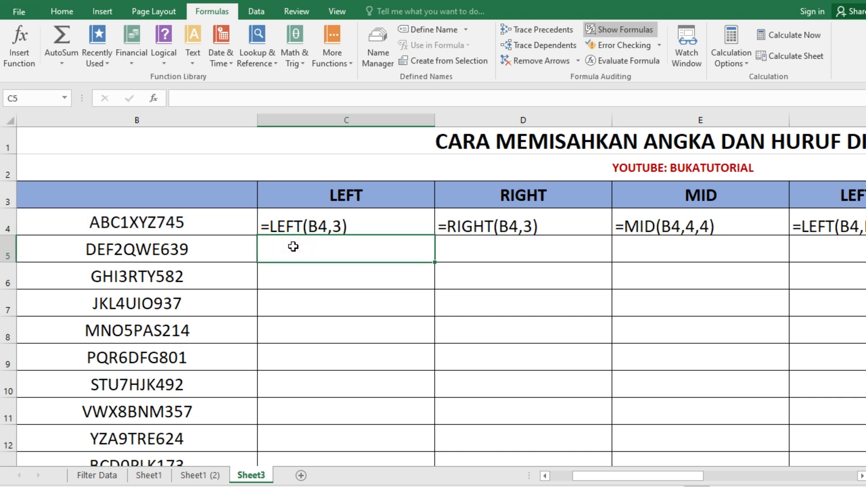
{"action": "type", "text": "="}
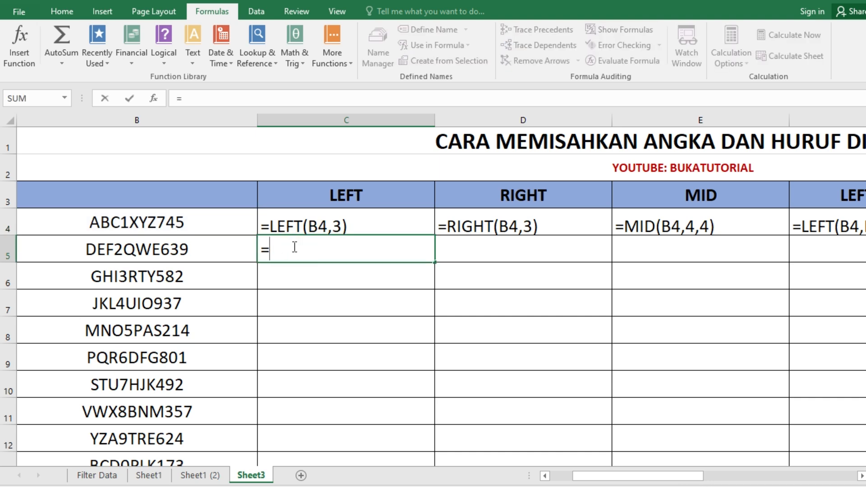
{"action": "type", "text": "LE"}
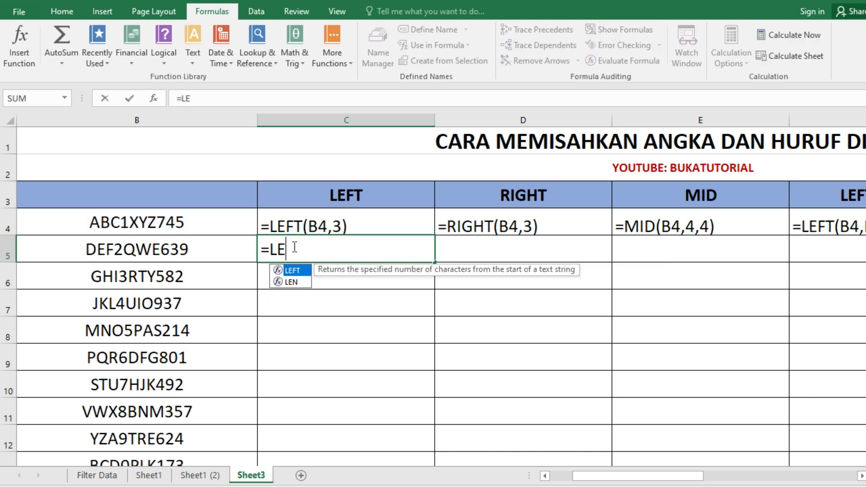
{"action": "double_click", "coordinate": [298, 271]}
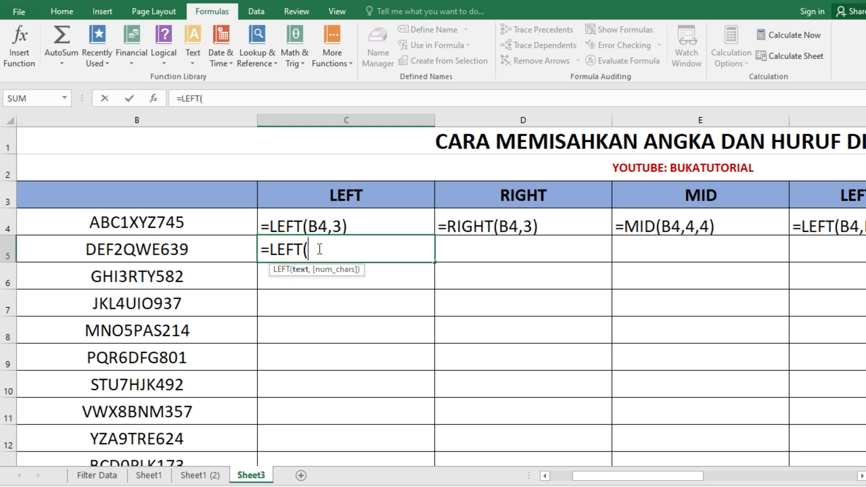
{"action": "left_click", "coordinate": [153, 251]}
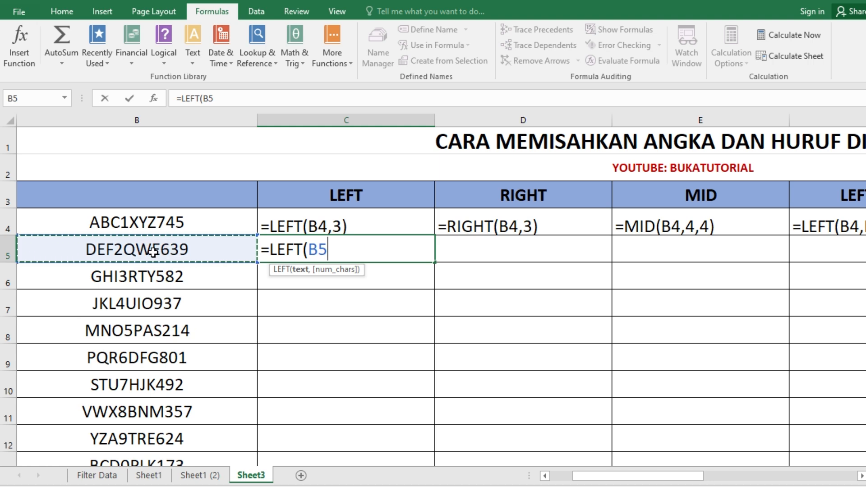
{"action": "type", "text": ","}
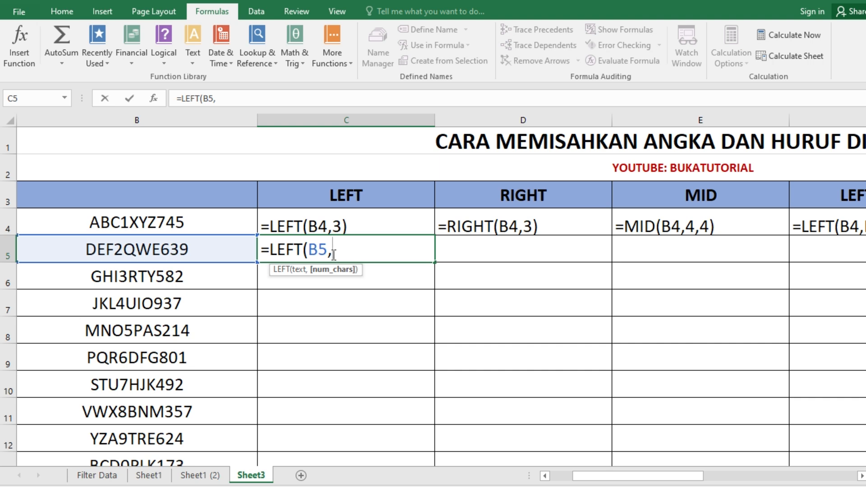
{"action": "type", "text": "3)"}
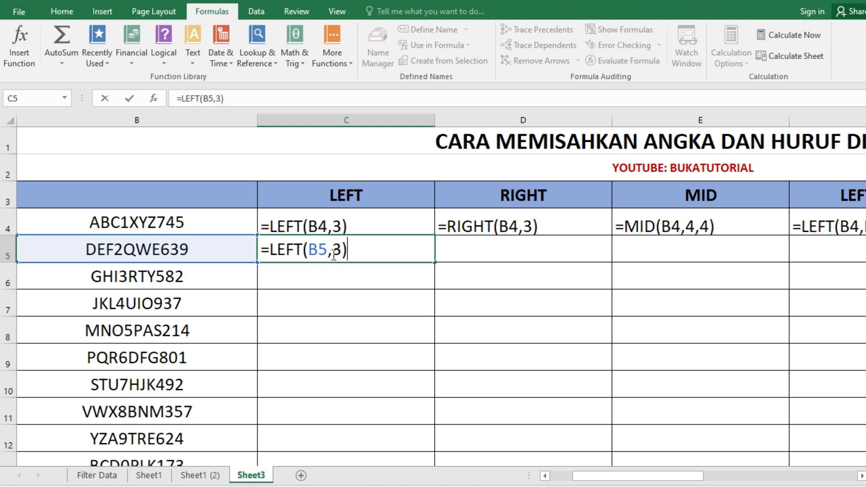
{"action": "key", "text": "Return"}
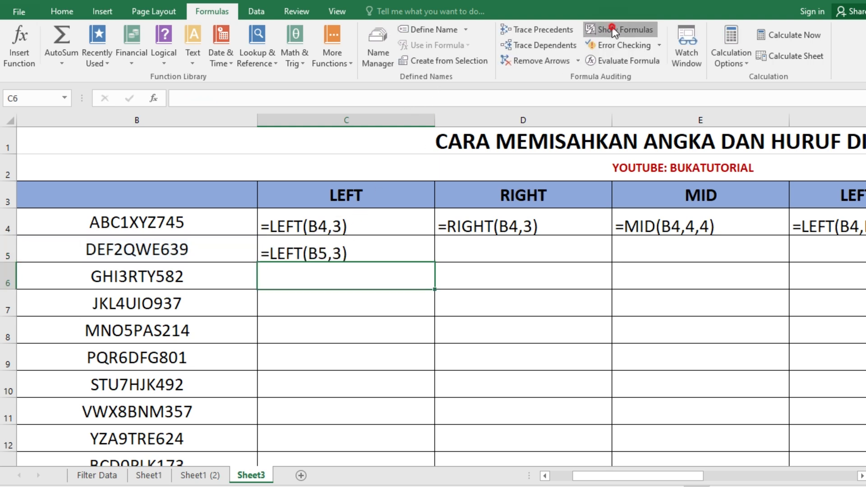
Switch the sheet back to showing results and compare cell C5 with the sample in C4.
{"action": "left_click", "coordinate": [601, 28]}
{"action": "left_click", "coordinate": [176, 249]}
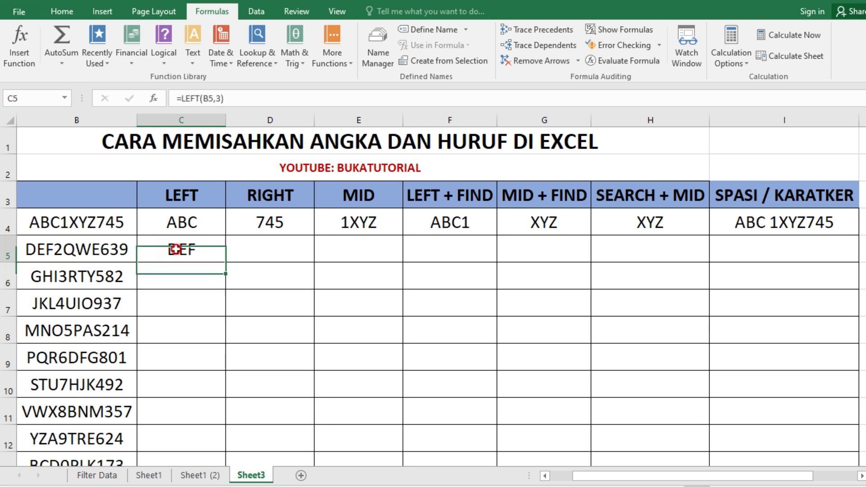
{"action": "left_click", "coordinate": [183, 222]}
Clear the formula from cell C5.
{"action": "left_click", "coordinate": [195, 247]}
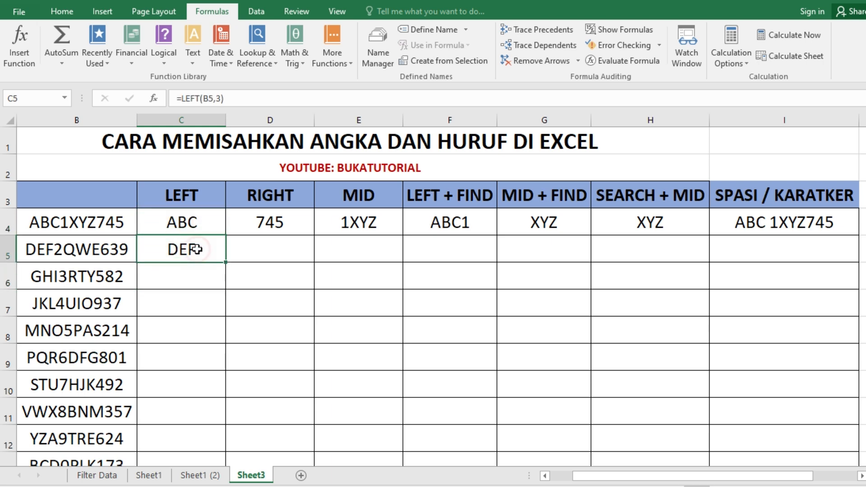
{"action": "key", "text": "Delete"}
{"action": "scroll", "coordinate": [176, 323], "scroll_direction": "down", "scroll_amount": 3}
{"action": "scroll", "coordinate": [176, 324], "scroll_direction": "up", "scroll_amount": 3}
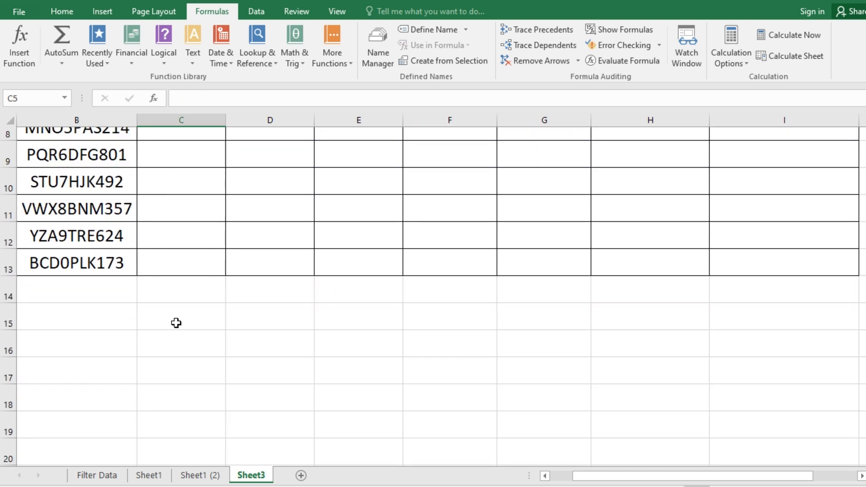
Fill the LEFT formula from C4 down to C13 and check the extracted letters against column B.
{"action": "left_click", "coordinate": [193, 225]}
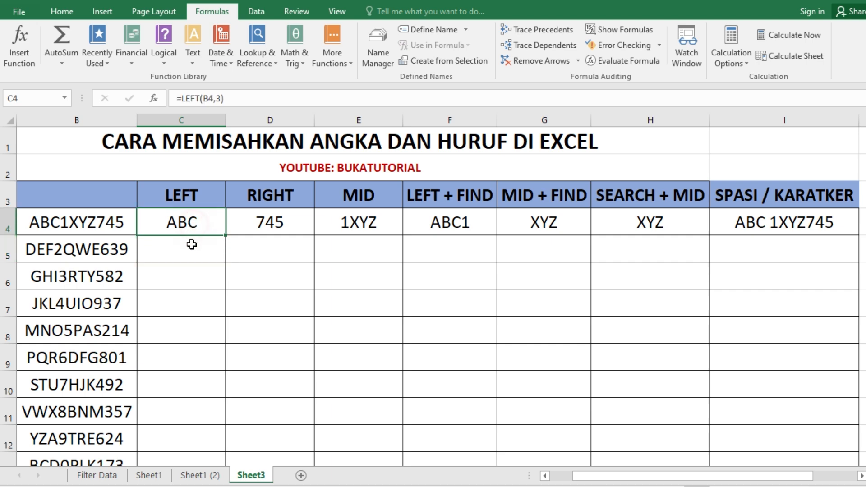
{"action": "left_click", "coordinate": [189, 248]}
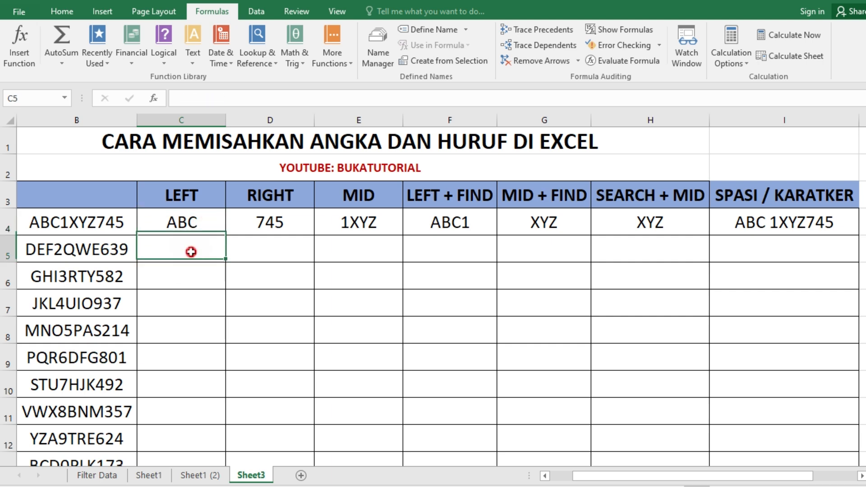
{"action": "left_click", "coordinate": [189, 276]}
{"action": "left_click", "coordinate": [180, 303]}
{"action": "left_click", "coordinate": [187, 334]}
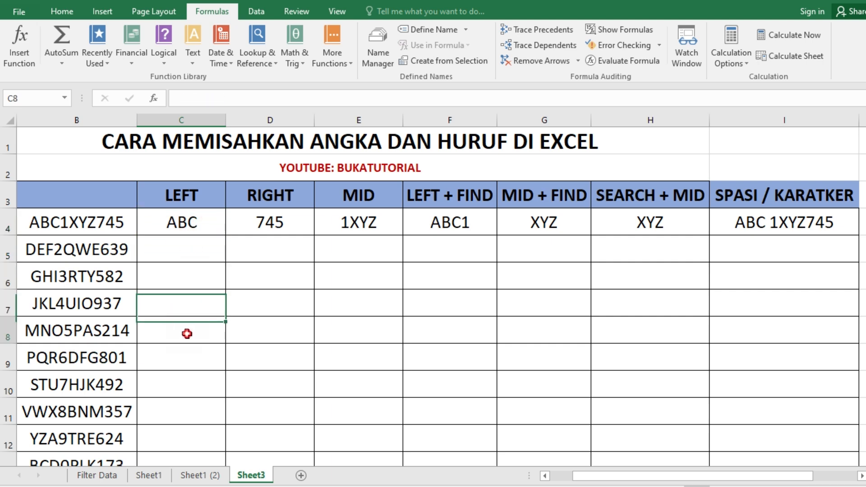
{"action": "left_click", "coordinate": [186, 220]}
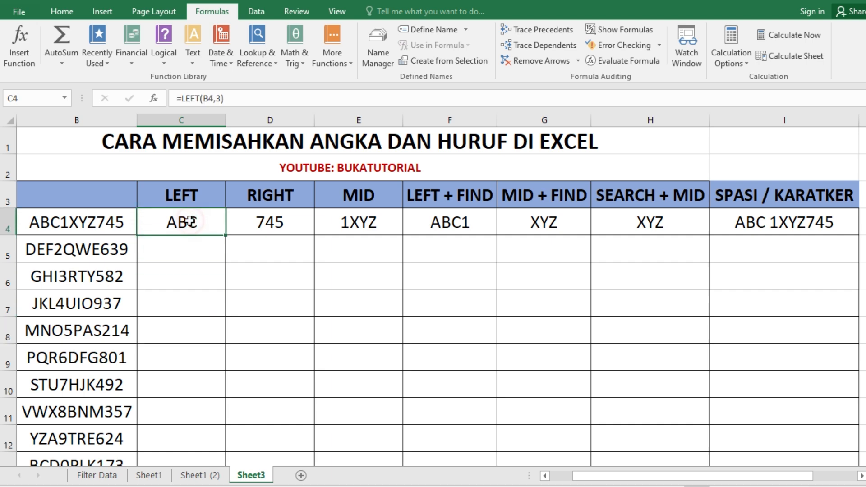
{"action": "double_click", "coordinate": [226, 235]}
{"action": "scroll", "coordinate": [213, 287], "scroll_direction": "down", "scroll_amount": 1}
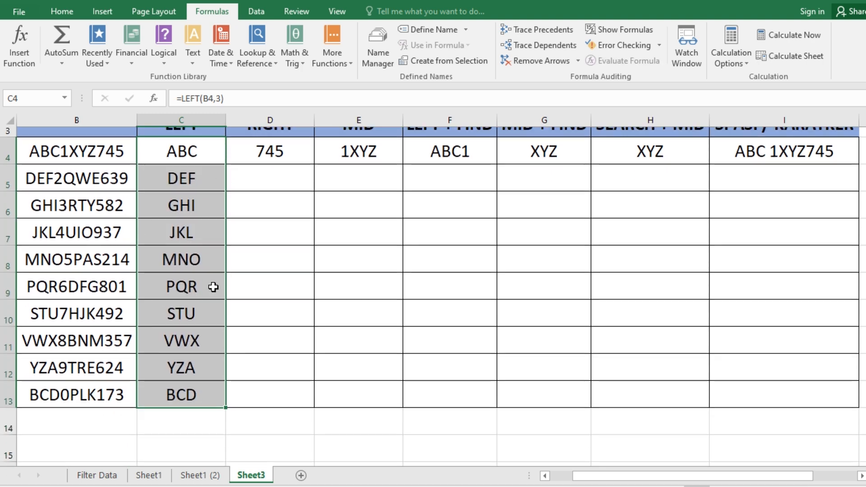
{"action": "scroll", "coordinate": [210, 291], "scroll_direction": "up", "scroll_amount": 1}
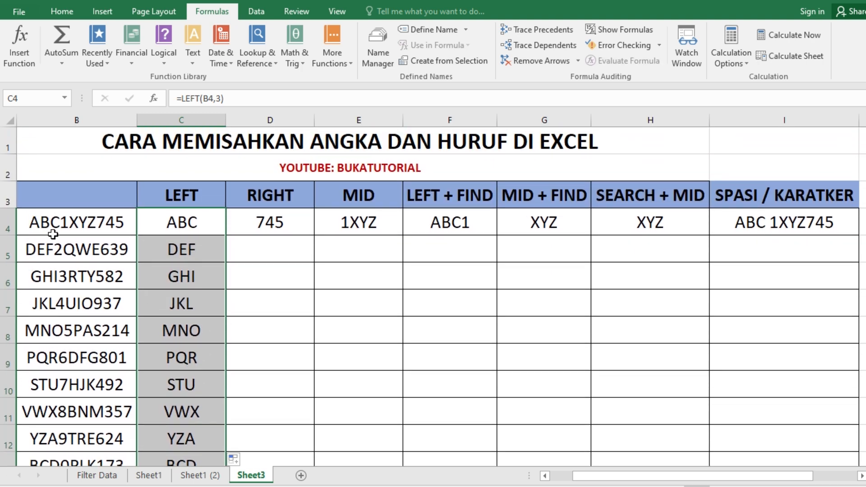
{"action": "scroll", "coordinate": [168, 356], "scroll_direction": "down", "scroll_amount": 1}
{"action": "scroll", "coordinate": [168, 383], "scroll_direction": "up", "scroll_amount": 1}
{"action": "scroll", "coordinate": [192, 311], "scroll_direction": "down", "scroll_amount": 1}
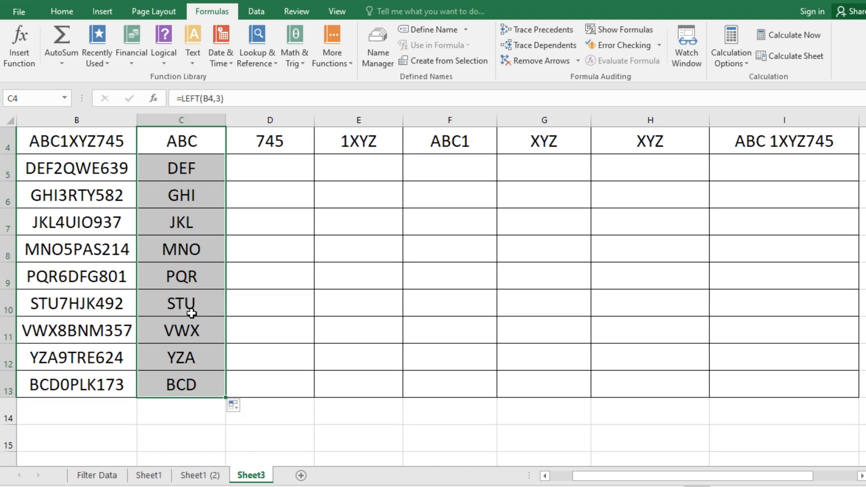
{"action": "scroll", "coordinate": [191, 313], "scroll_direction": "up", "scroll_amount": 1}
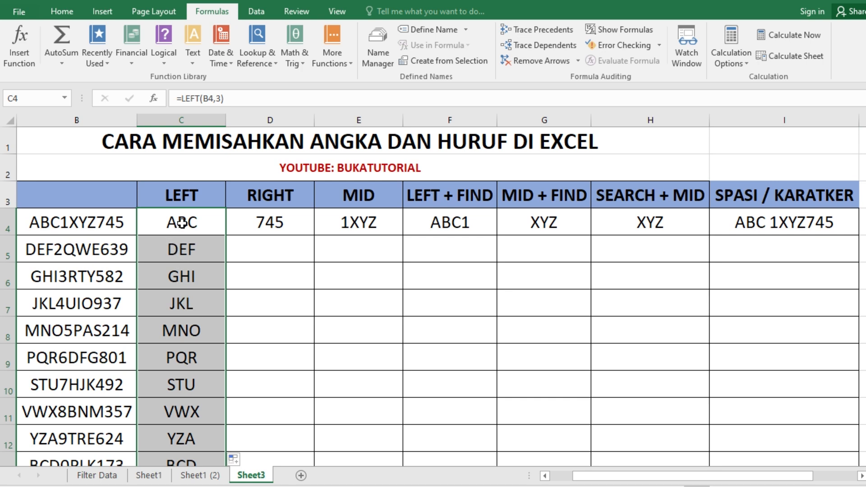
Inspect the sample RIGHT formula in D4 and display the sheet's formulas to compare it with the LEFT formula in C4.
{"action": "left_click", "coordinate": [290, 197]}
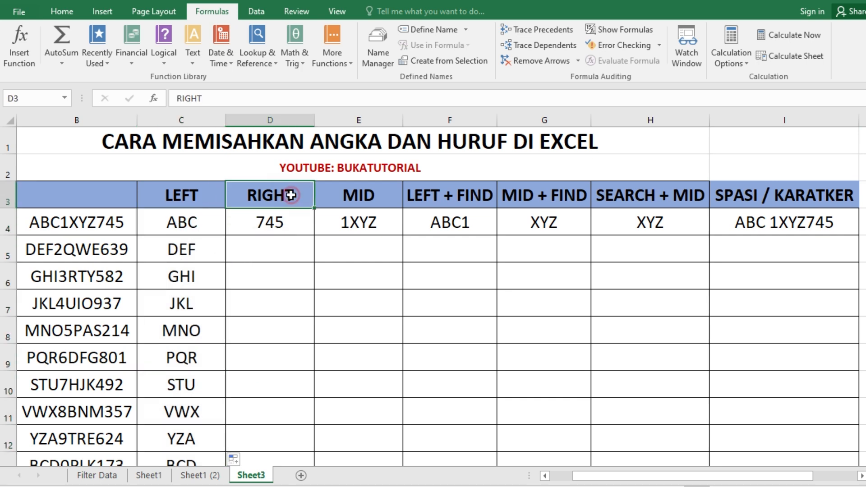
{"action": "left_click", "coordinate": [278, 224]}
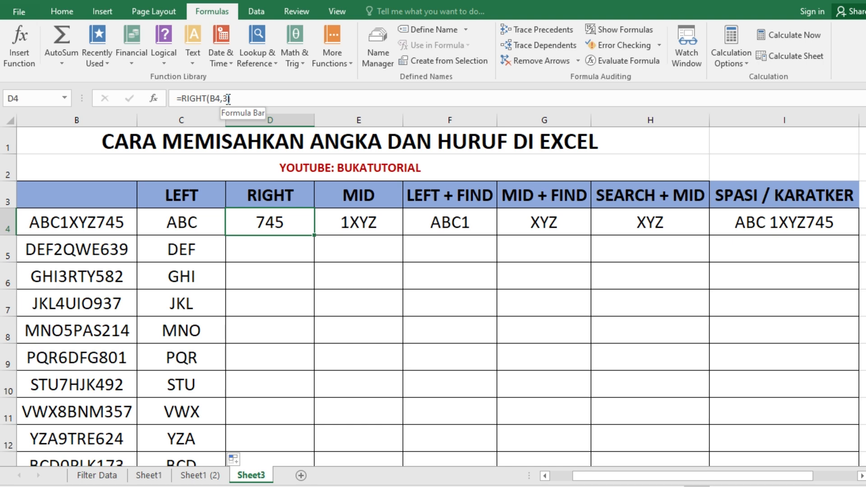
{"action": "left_click", "coordinate": [633, 28]}
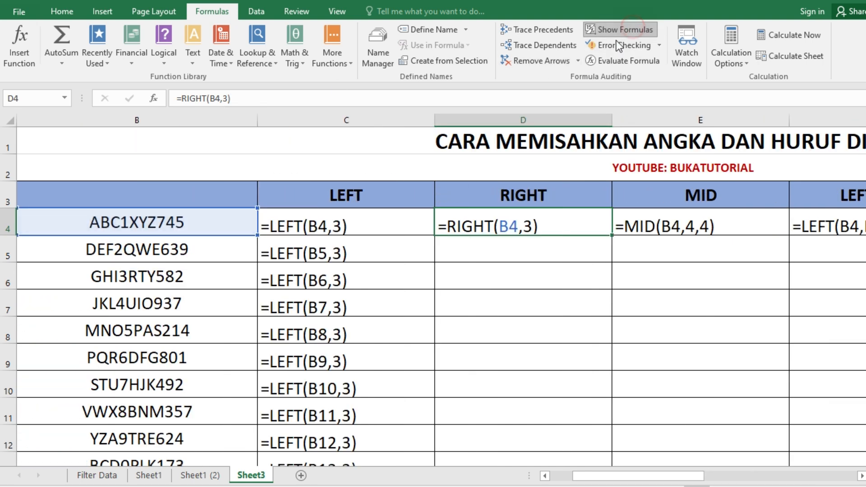
{"action": "left_click", "coordinate": [325, 229]}
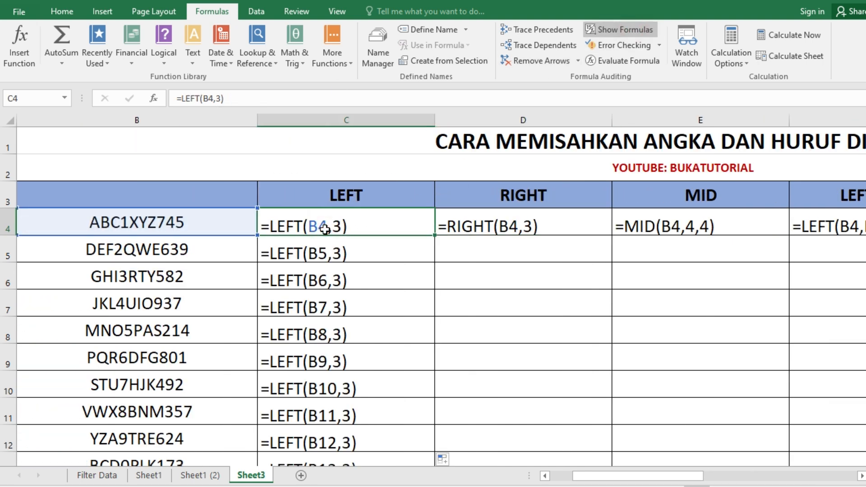
{"action": "left_click", "coordinate": [507, 228]}
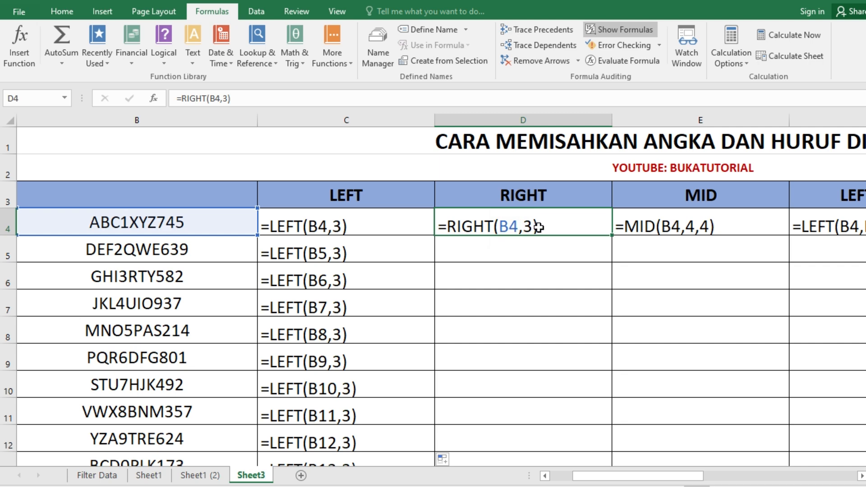
Enter the trial formula =RIGHT(B5,5) in cell D5.
{"action": "left_click", "coordinate": [510, 251]}
{"action": "type", "text": "="}
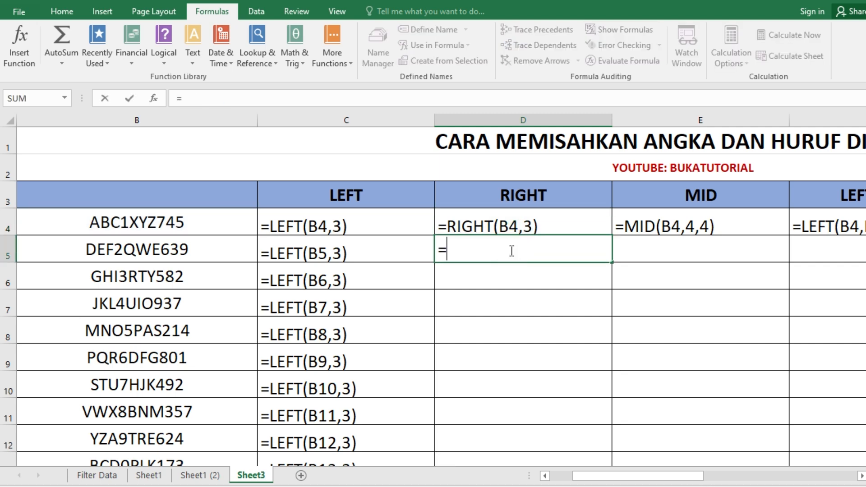
{"action": "type", "text": "RIGHT"}
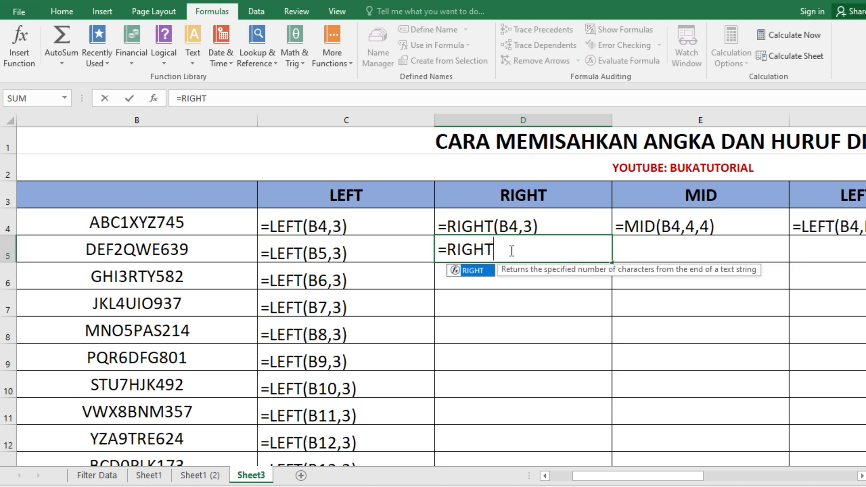
{"action": "double_click", "coordinate": [478, 272]}
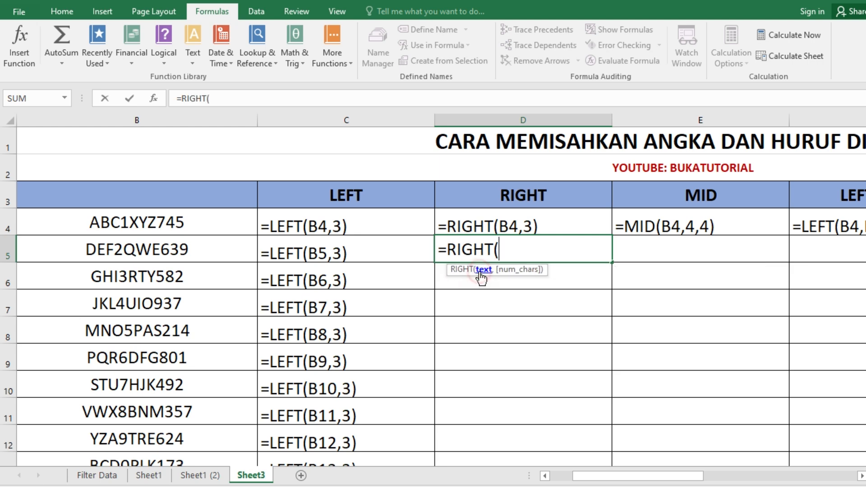
{"action": "left_click", "coordinate": [146, 248]}
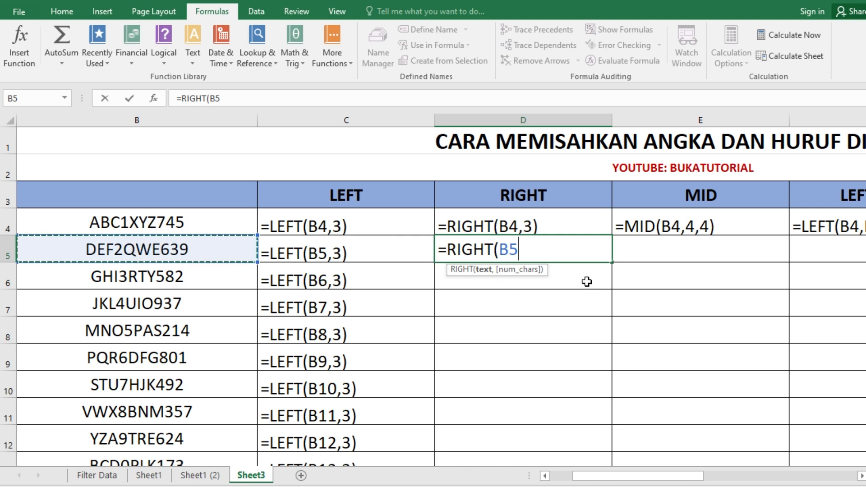
{"action": "type", "text": ","}
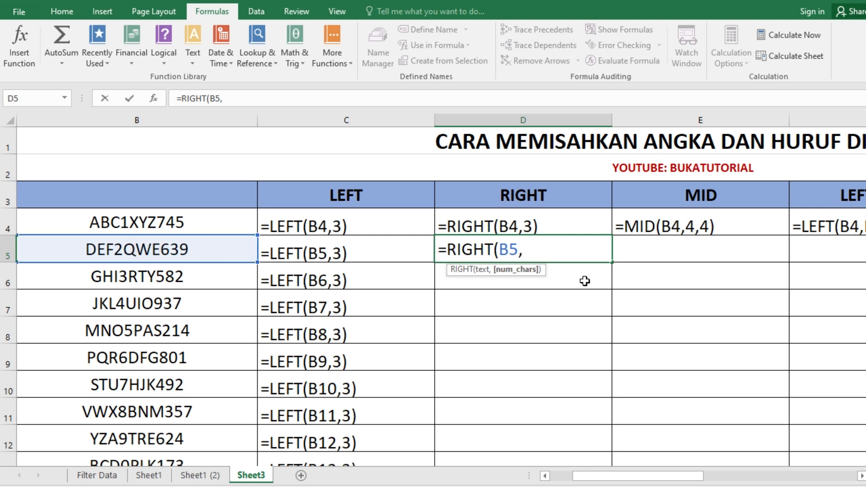
{"action": "type", "text": "5)"}
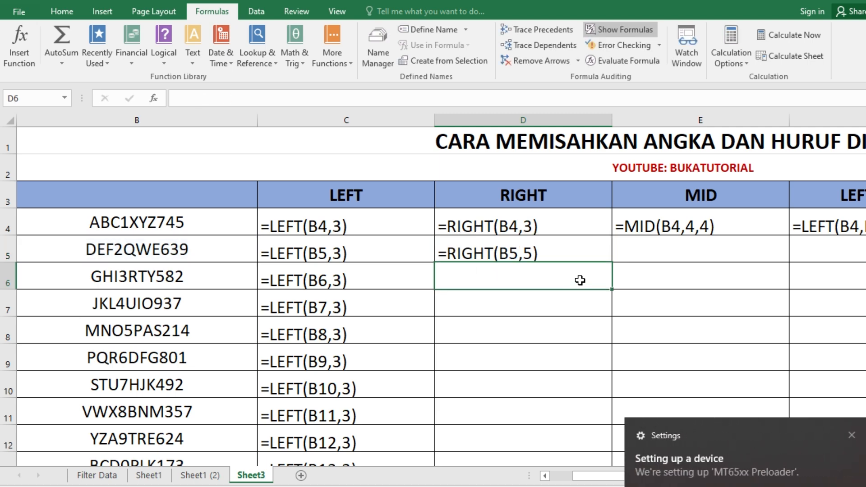
Switch the sheet back to showing results and clear the trial RIGHT formula from cell D5.
{"action": "double_click", "coordinate": [562, 253]}
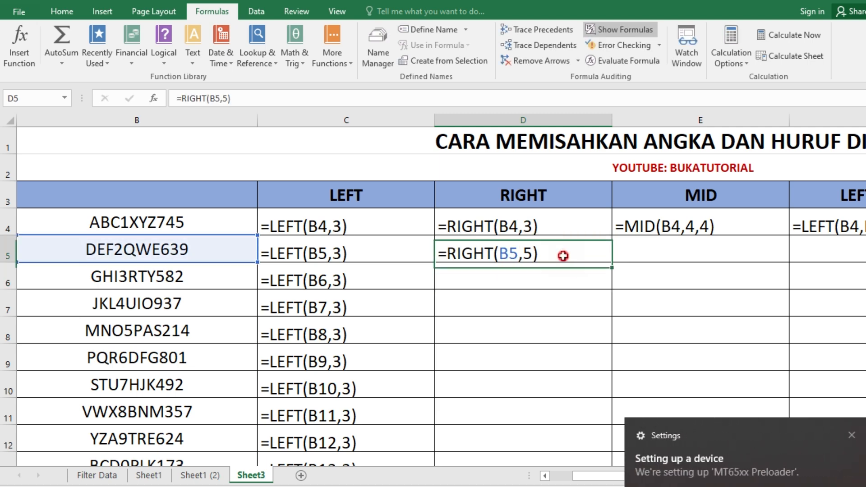
{"action": "left_click", "coordinate": [607, 29]}
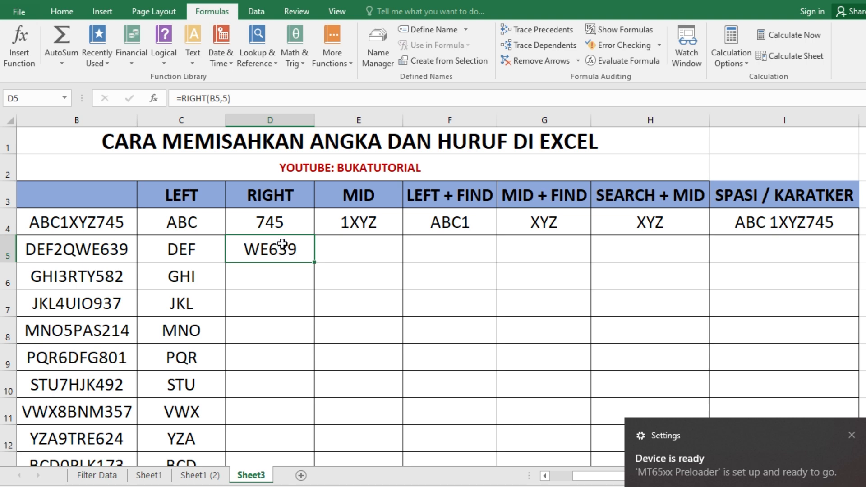
{"action": "key", "text": "Delete"}
Fill the RIGHT formula from D4 down to D13 and dismiss the device notifications.
{"action": "left_click", "coordinate": [287, 221]}
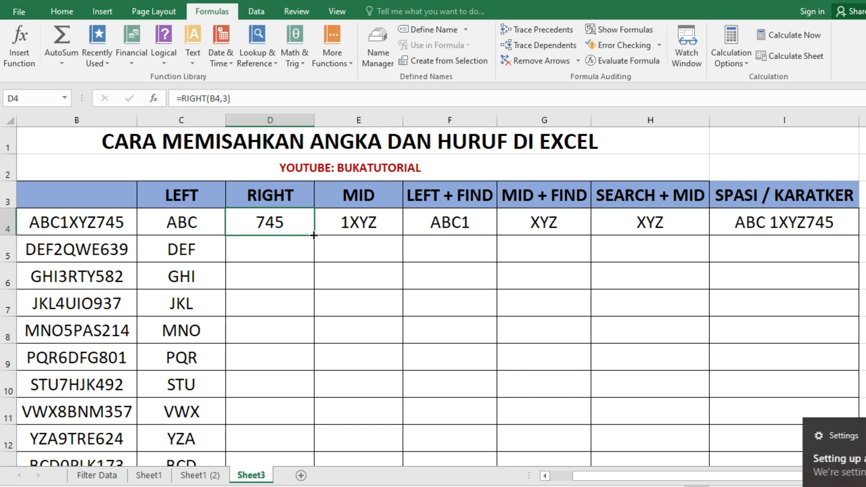
{"action": "double_click", "coordinate": [315, 235]}
{"action": "scroll", "coordinate": [300, 313], "scroll_direction": "down", "scroll_amount": 1}
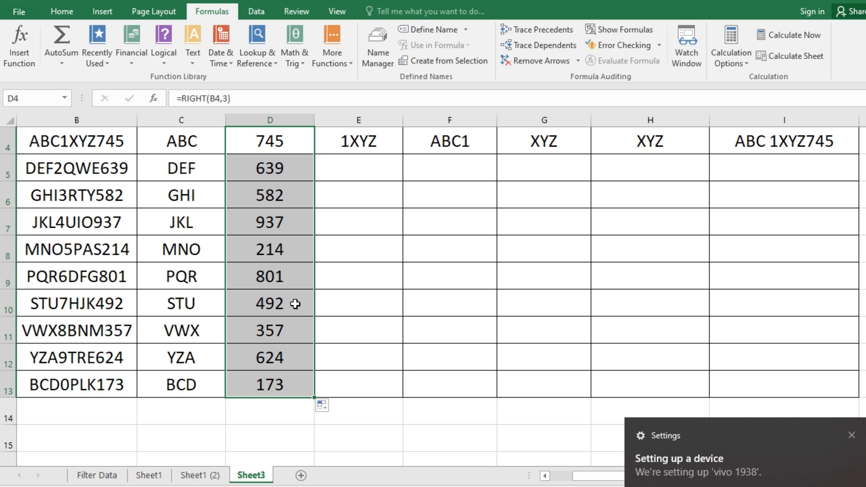
{"action": "left_click", "coordinate": [852, 436]}
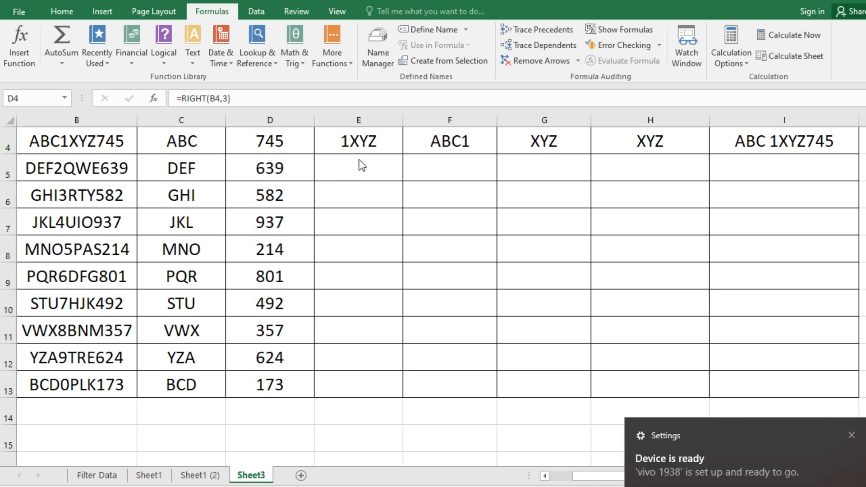
{"action": "left_click", "coordinate": [852, 435]}
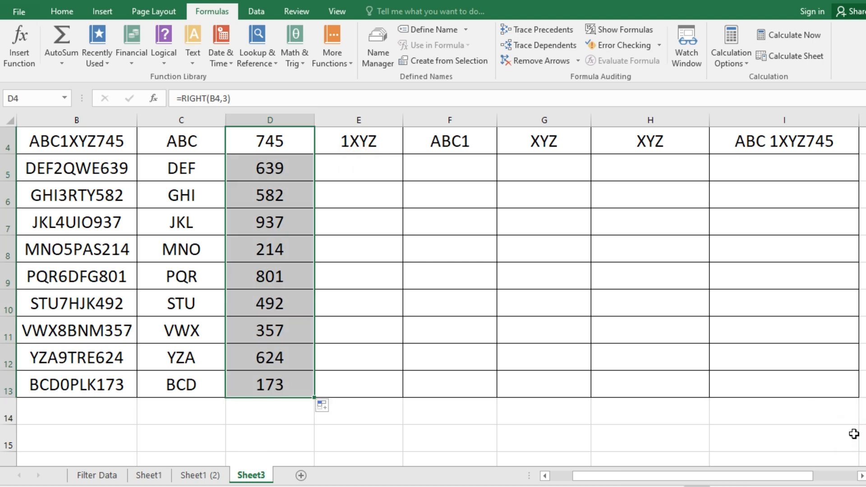
Inspect the sample MID formula in E4 with the sheet's formulas displayed, and return to showing results.
{"action": "scroll", "coordinate": [313, 232], "scroll_direction": "up", "scroll_amount": 1}
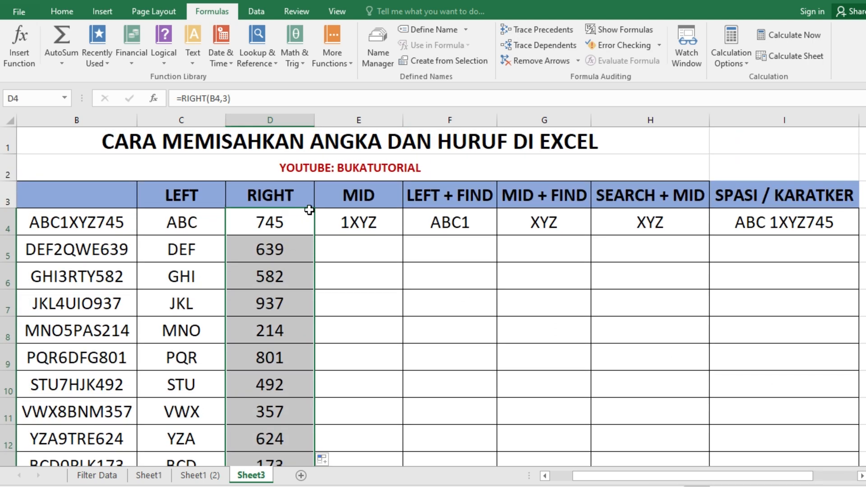
{"action": "left_click", "coordinate": [350, 198]}
{"action": "left_click", "coordinate": [352, 225]}
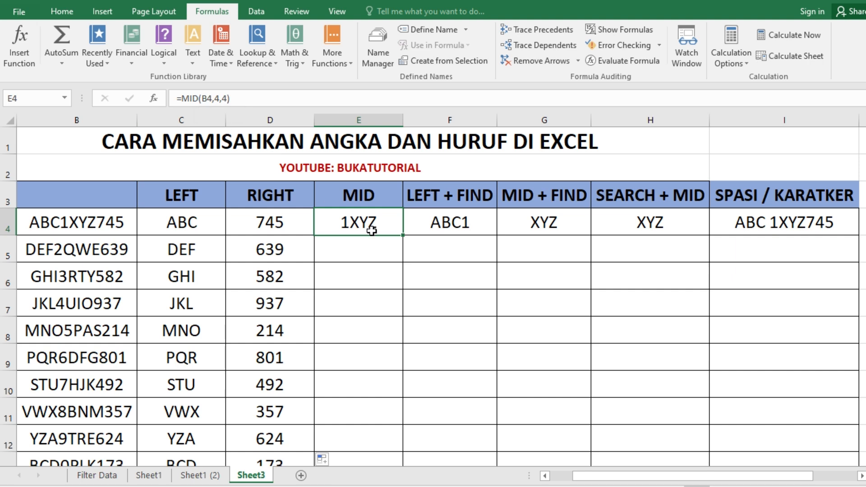
{"action": "left_click", "coordinate": [625, 28]}
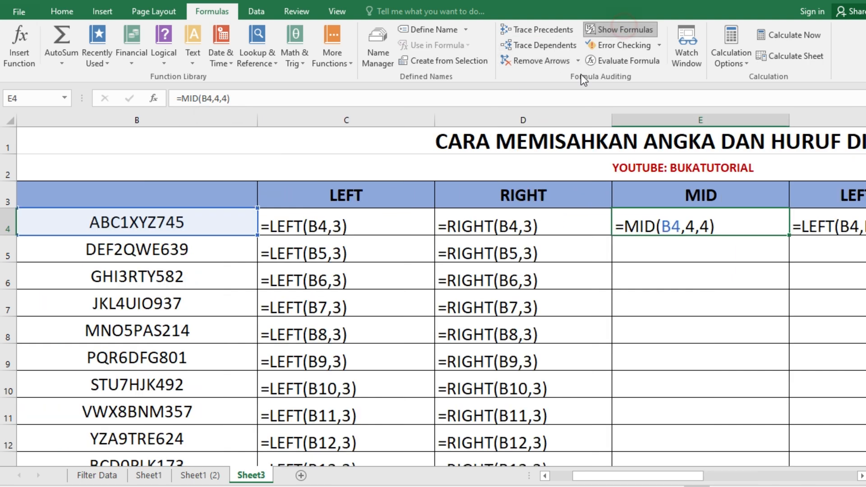
{"action": "mouse_move", "coordinate": [629, 479]}
{"action": "left_mouse_down"}
{"action": "mouse_move", "coordinate": [641, 481]}
{"action": "mouse_move", "coordinate": [625, 482]}
{"action": "left_mouse_up"}
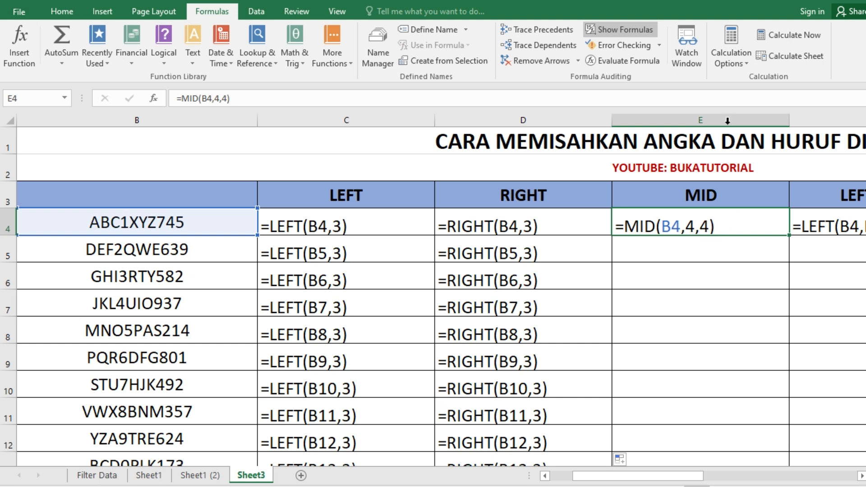
{"action": "left_click", "coordinate": [625, 30]}
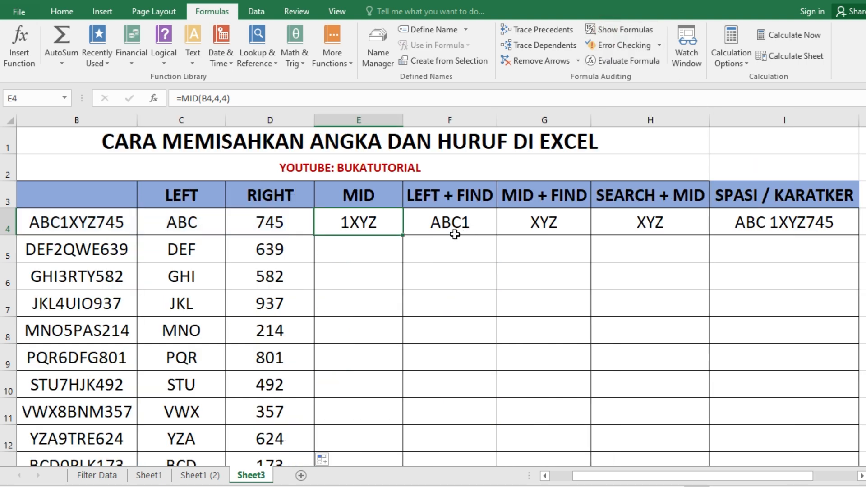
Fill the MID formula from E4 down to E13 and check the copied formula in E5.
{"action": "left_click", "coordinate": [367, 241]}
{"action": "left_click", "coordinate": [364, 223]}
{"action": "double_click", "coordinate": [402, 235]}
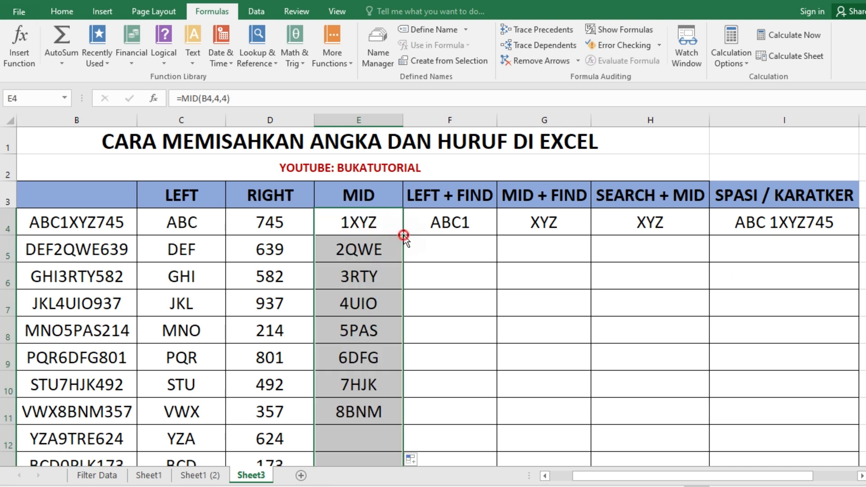
{"action": "left_click", "coordinate": [362, 252]}
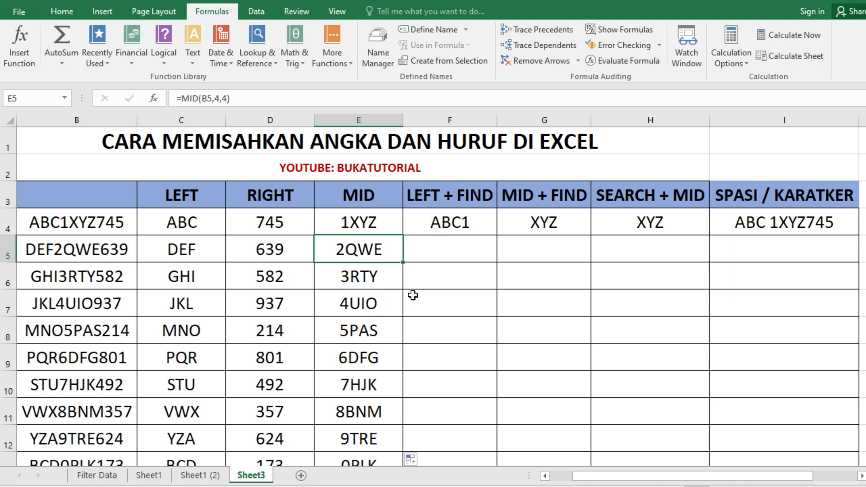
Examine the sample LEFT + FIND formula in F4 and compare it with the MID formula in E4.
{"action": "left_click", "coordinate": [453, 221]}
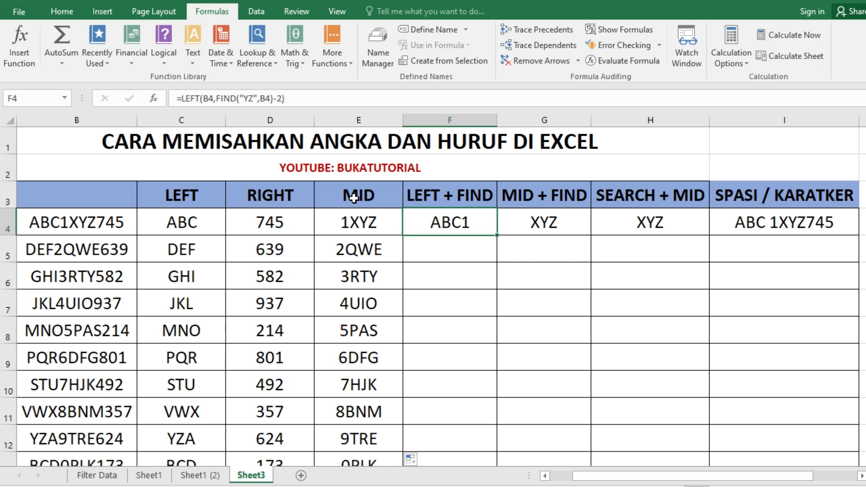
{"action": "left_click", "coordinate": [363, 227]}
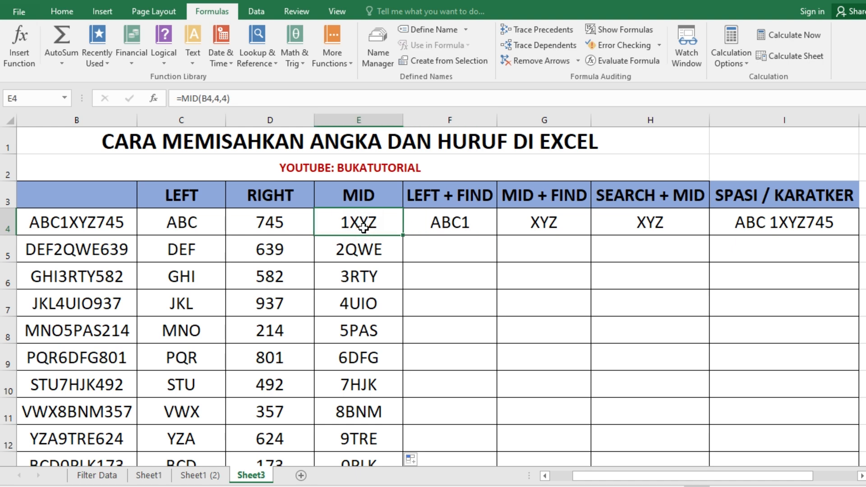
{"action": "left_click", "coordinate": [456, 223]}
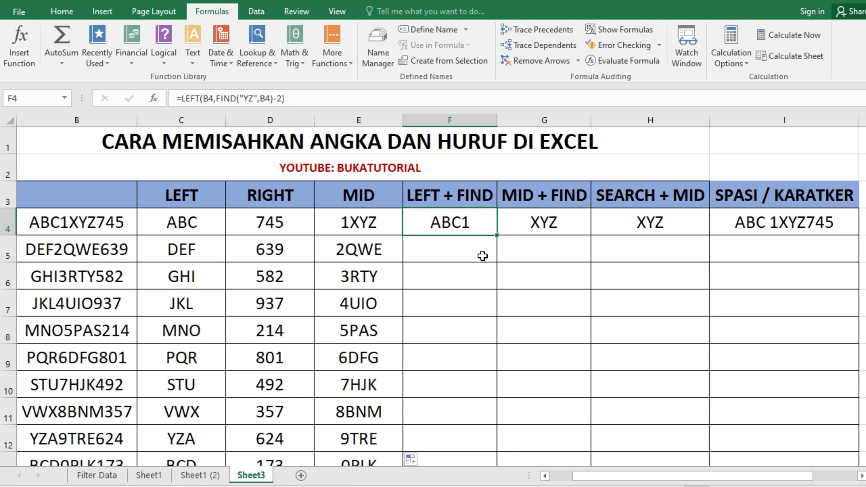
{"action": "left_click_drag", "start_coordinate": [316, 98], "coordinate": [174, 98]}
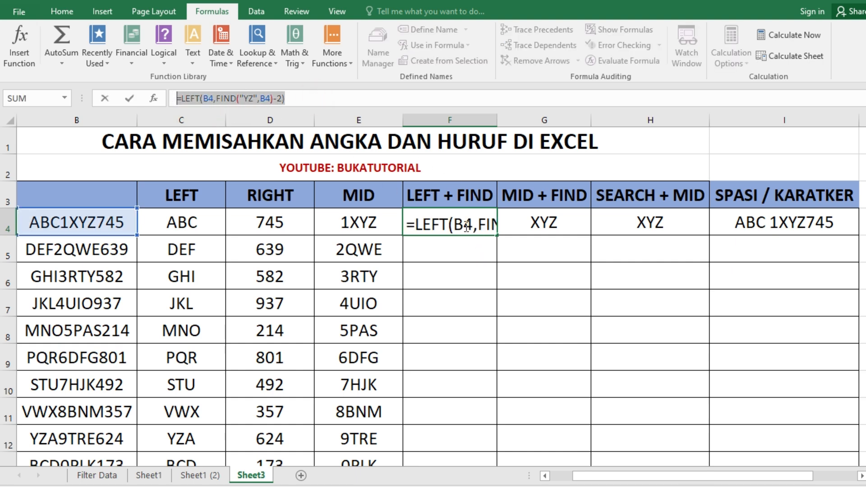
{"action": "key", "text": "Return"}
Fill the LEFT + FIND formula from F4 down to F13 and compare its search text with the code in B5.
{"action": "left_click", "coordinate": [445, 223]}
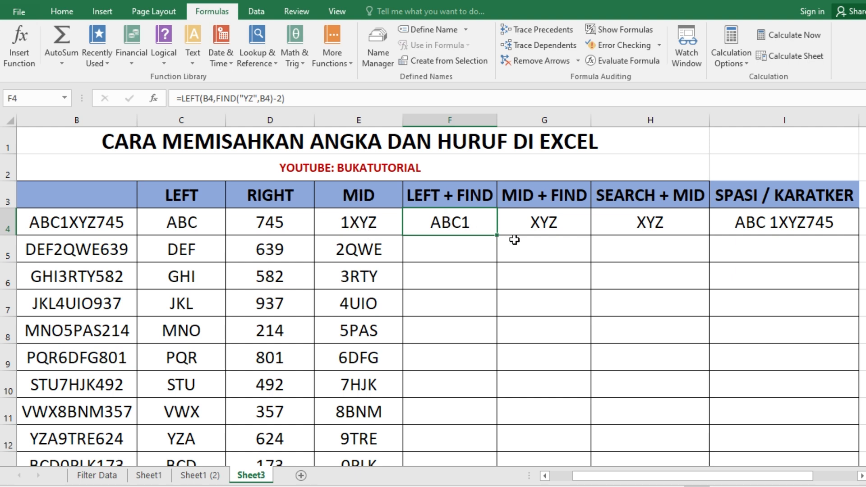
{"action": "double_click", "coordinate": [498, 236]}
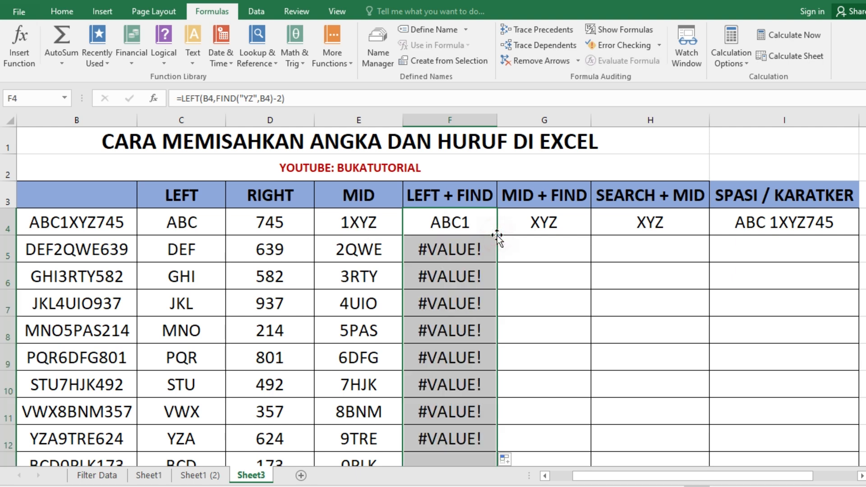
{"action": "scroll", "coordinate": [465, 321], "scroll_direction": "down", "scroll_amount": 1}
{"action": "scroll", "coordinate": [465, 321], "scroll_direction": "up", "scroll_amount": 1}
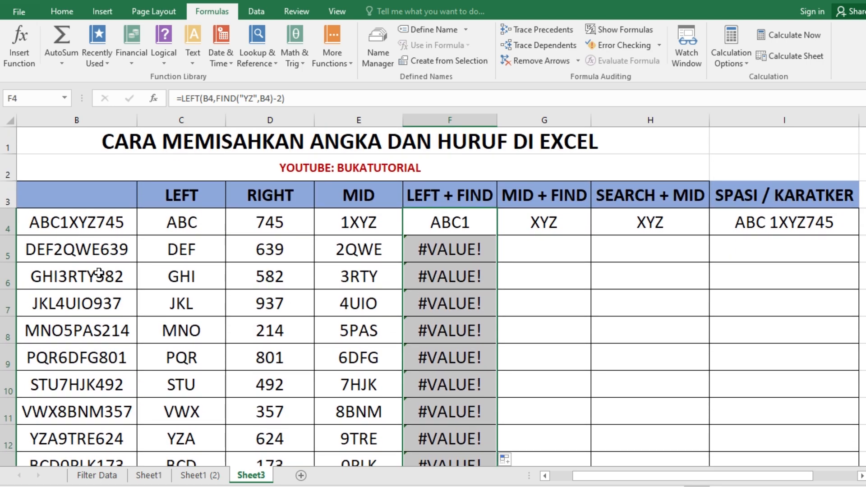
{"action": "left_click", "coordinate": [76, 254]}
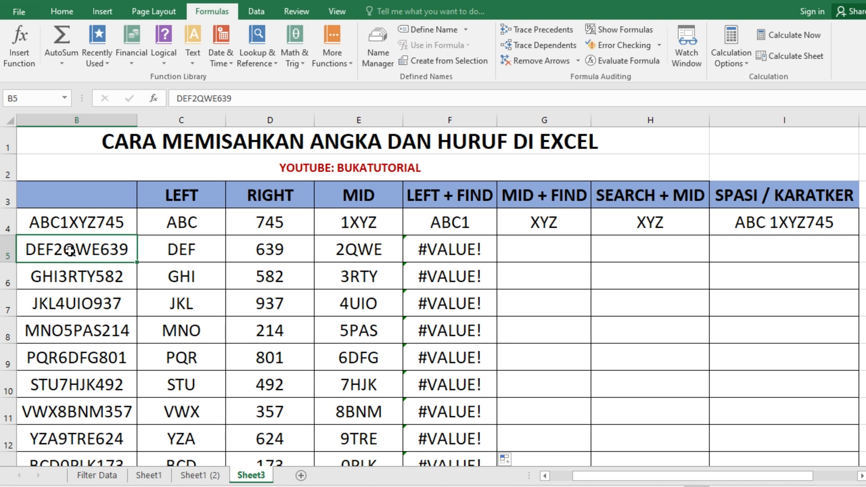
{"action": "left_click", "coordinate": [465, 222]}
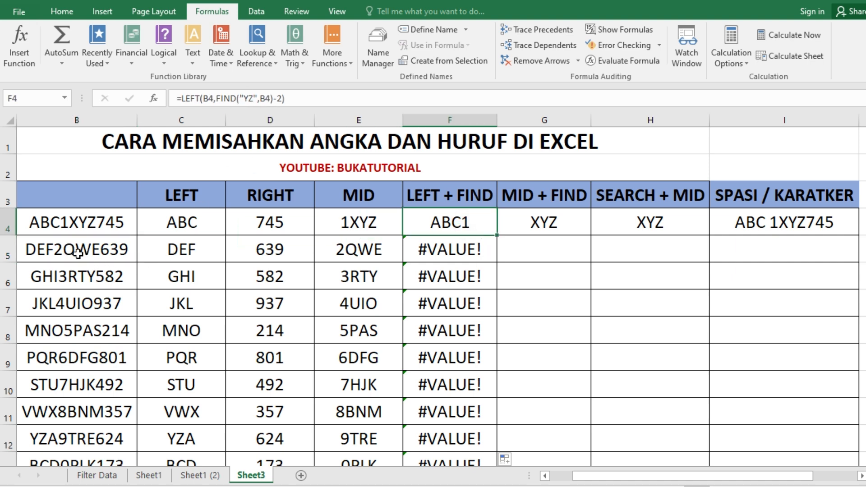
Change the FIND search text in the F5 formula to "QW" and check the edited cell.
{"action": "left_click", "coordinate": [447, 248]}
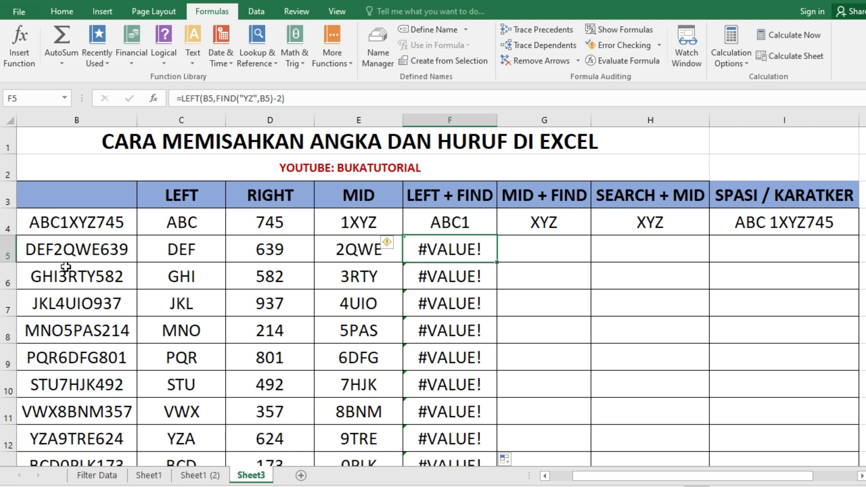
{"action": "left_click", "coordinate": [246, 97]}
{"action": "left_click_drag", "start_coordinate": [244, 99], "coordinate": [255, 99]}
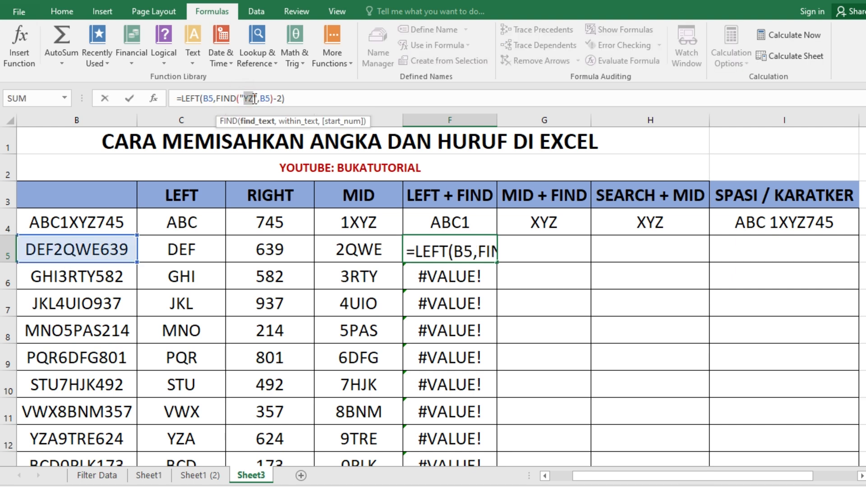
{"action": "type", "text": "QW"}
{"action": "key", "text": "Return"}
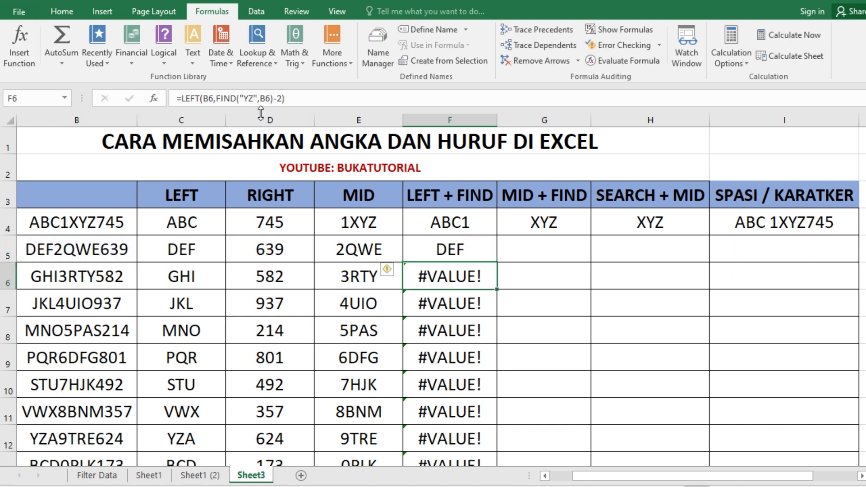
{"action": "left_click", "coordinate": [461, 248]}
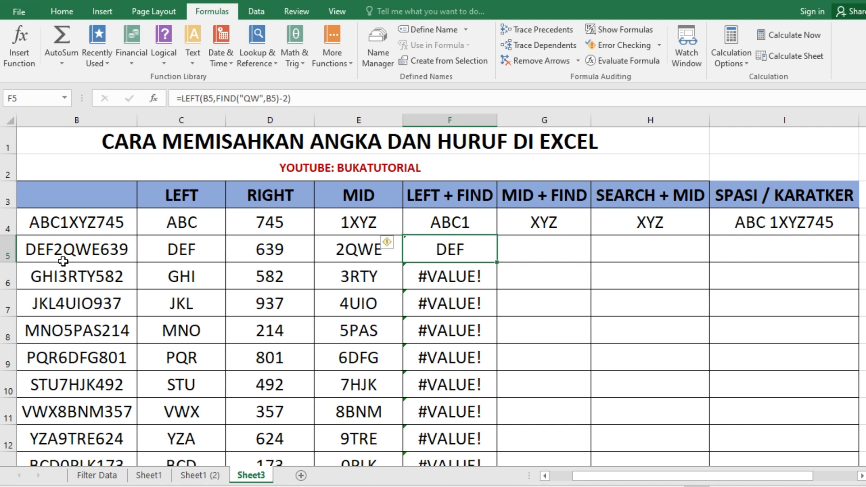
Overwrite the edited F5 formula by filling the LEFT + FIND formula from F4 into it.
{"action": "left_click", "coordinate": [464, 274]}
{"action": "left_click", "coordinate": [460, 249]}
{"action": "left_click", "coordinate": [487, 223]}
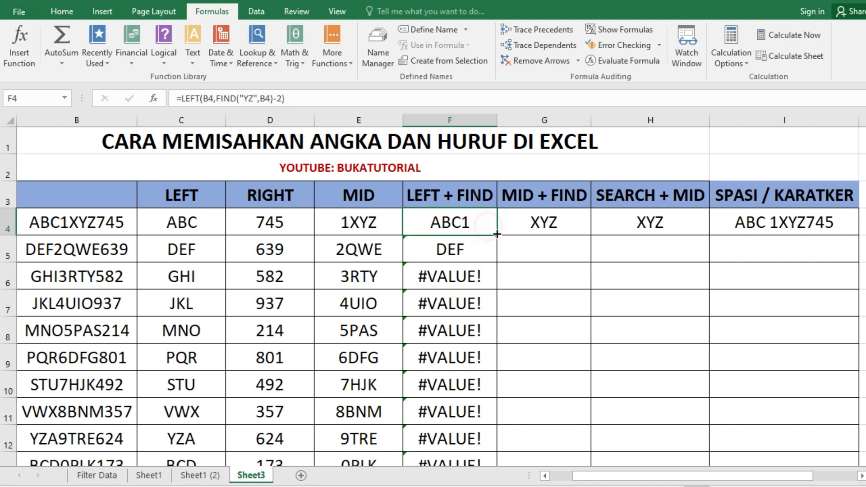
{"action": "left_click_drag", "start_coordinate": [497, 236], "coordinate": [498, 262]}
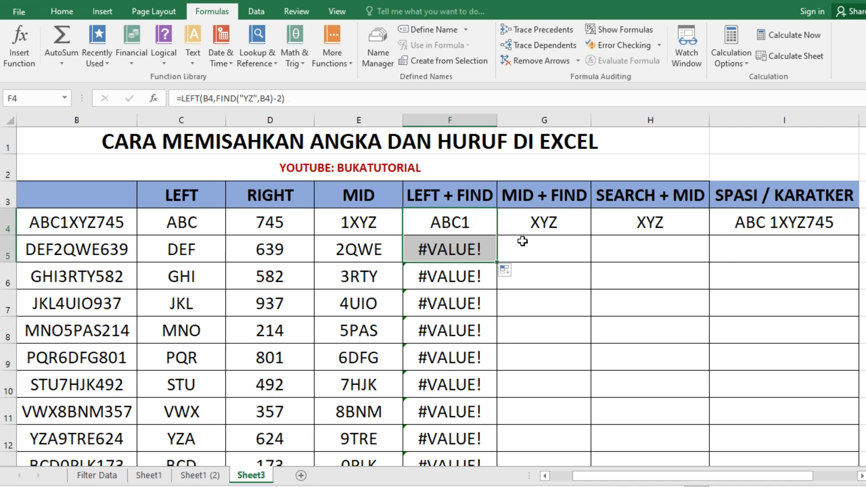
Fill the MID + FIND formula from G4 down to G13 and review the filled cells against the formula.
{"action": "left_click", "coordinate": [541, 225]}
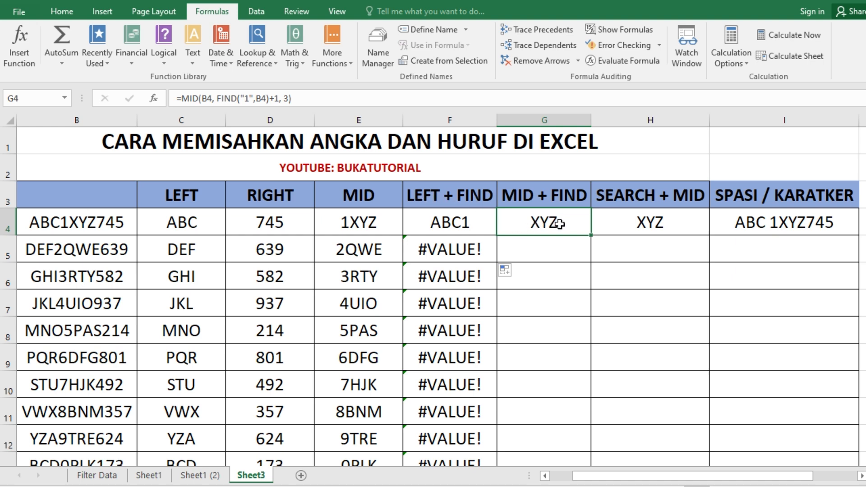
{"action": "double_click", "coordinate": [591, 235]}
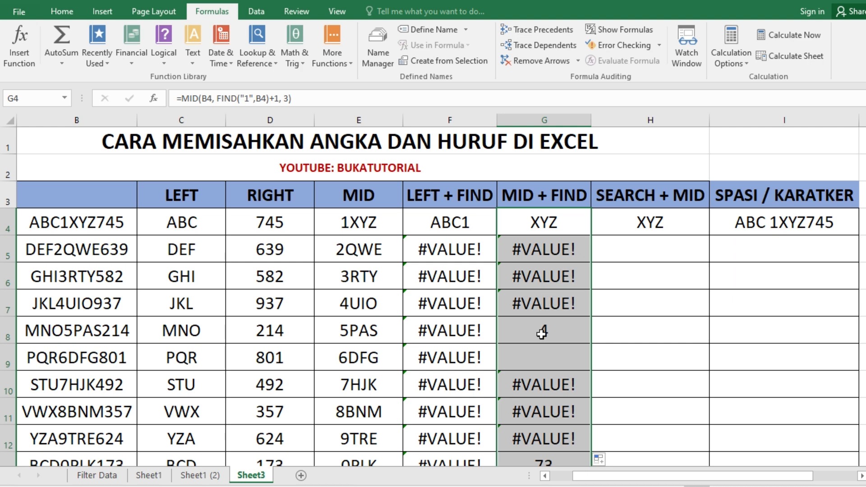
{"action": "left_click", "coordinate": [542, 228]}
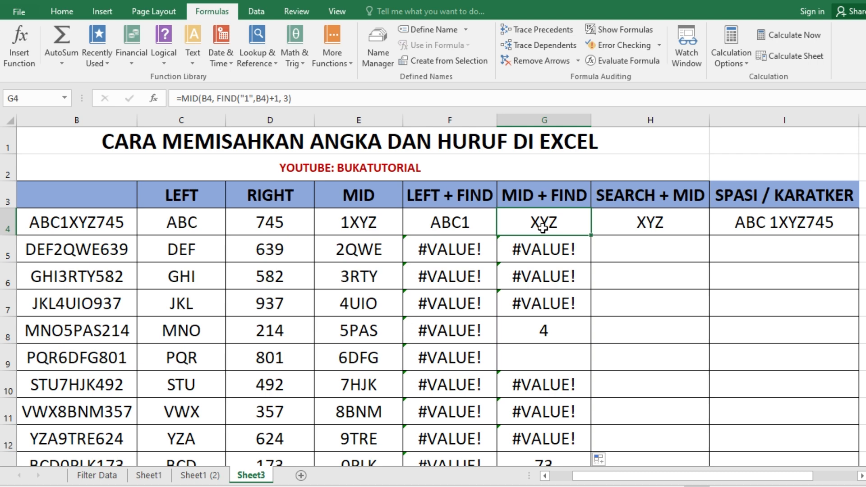
{"action": "scroll", "coordinate": [543, 361], "scroll_direction": "down", "scroll_amount": 3}
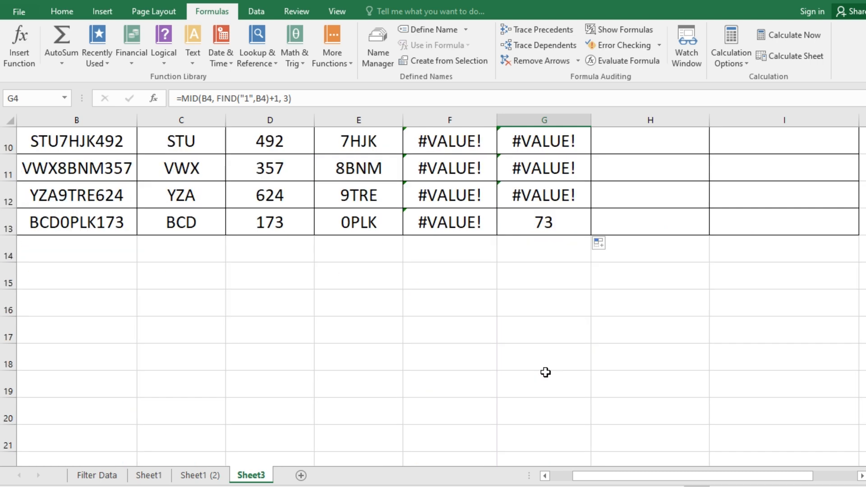
{"action": "scroll", "coordinate": [546, 368], "scroll_direction": "up", "scroll_amount": 2}
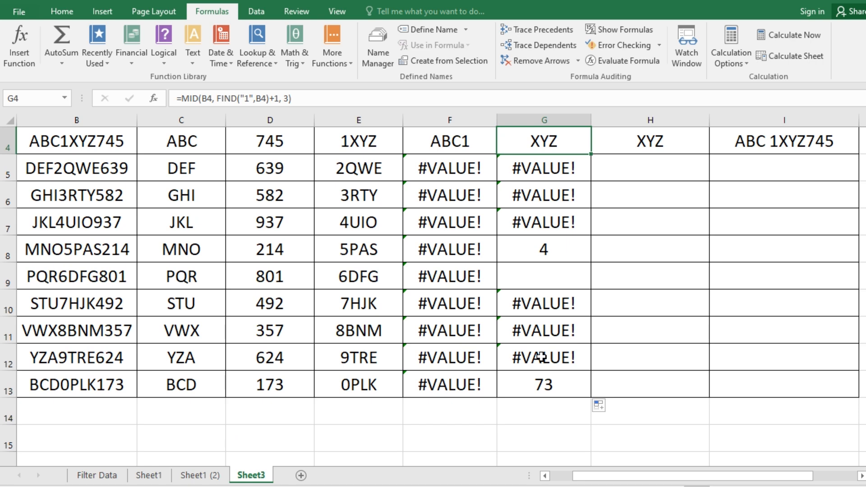
{"action": "scroll", "coordinate": [542, 358], "scroll_direction": "up", "scroll_amount": 1}
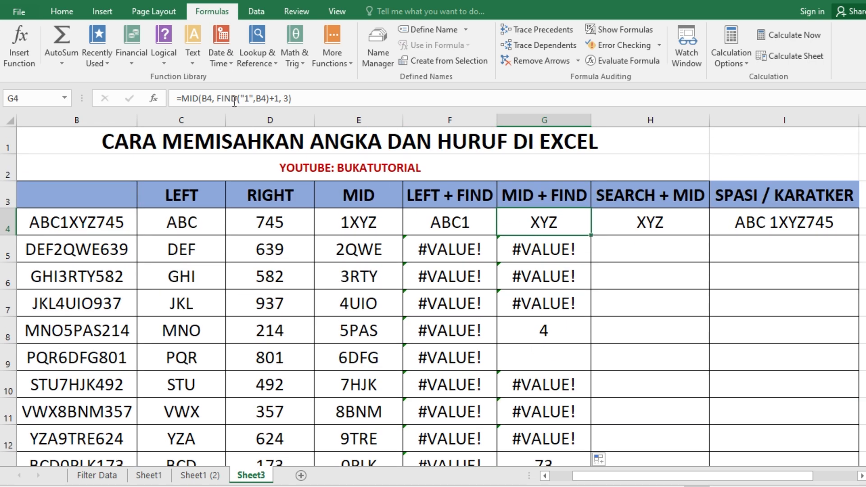
Compare the MID + FIND formulas in G4 and G5, and refill the formula from G4 down to G9.
{"action": "left_click", "coordinate": [535, 247]}
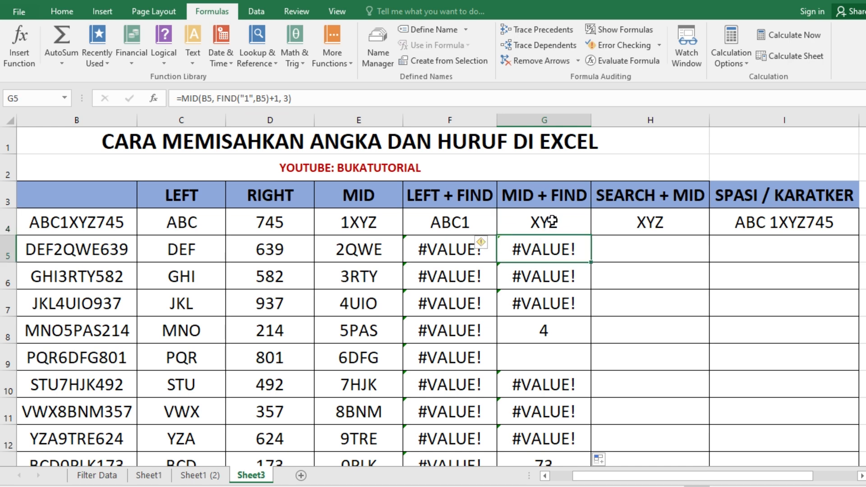
{"action": "left_click", "coordinate": [552, 222]}
{"action": "left_click", "coordinate": [549, 247]}
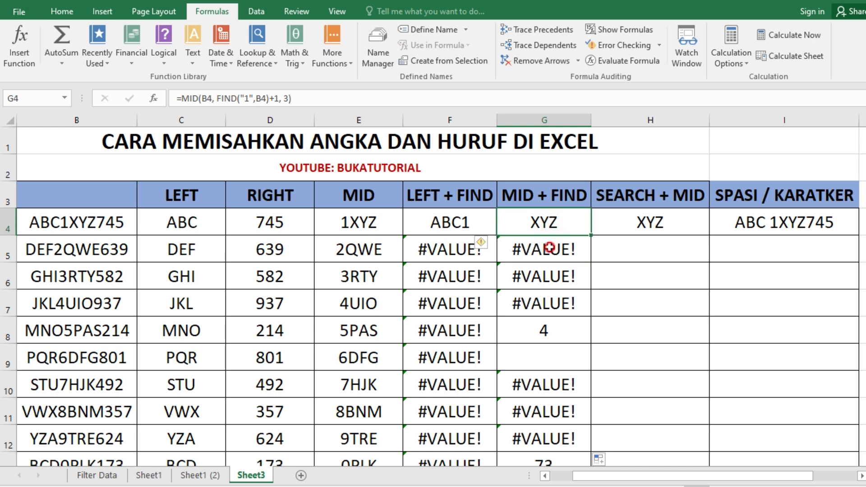
{"action": "left_click", "coordinate": [543, 222]}
{"action": "left_click_drag", "start_coordinate": [593, 237], "coordinate": [576, 367]}
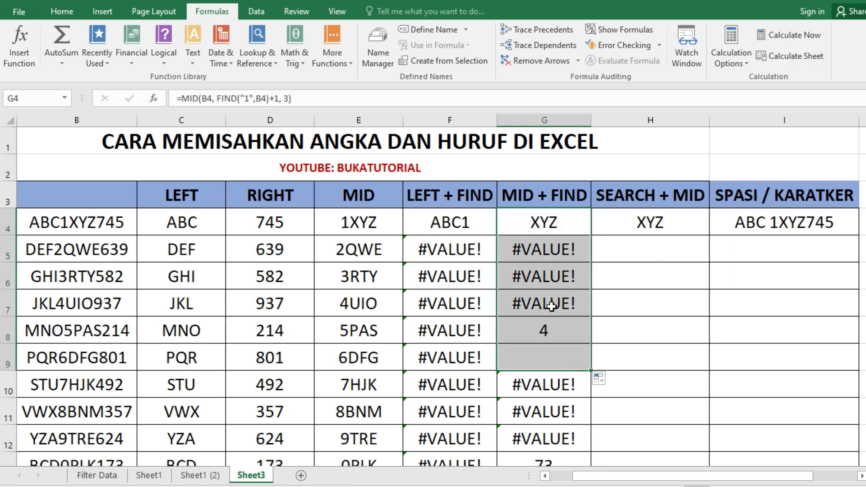
{"action": "left_click", "coordinate": [544, 223]}
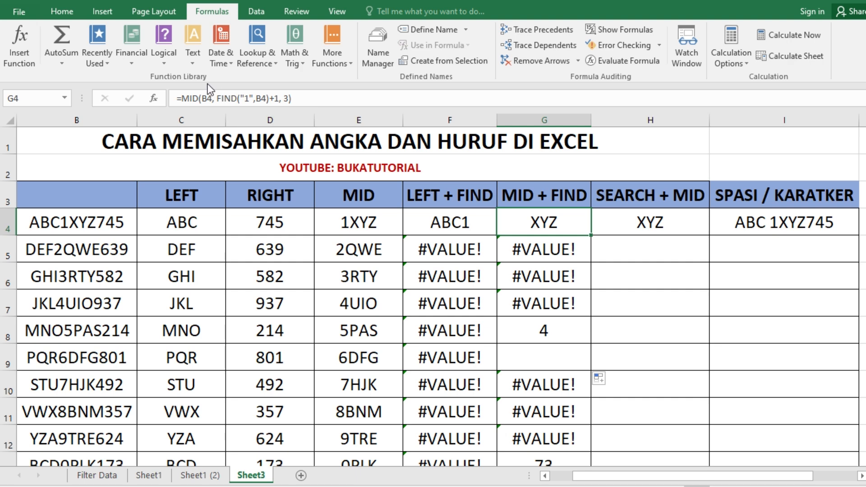
{"action": "left_click", "coordinate": [527, 250]}
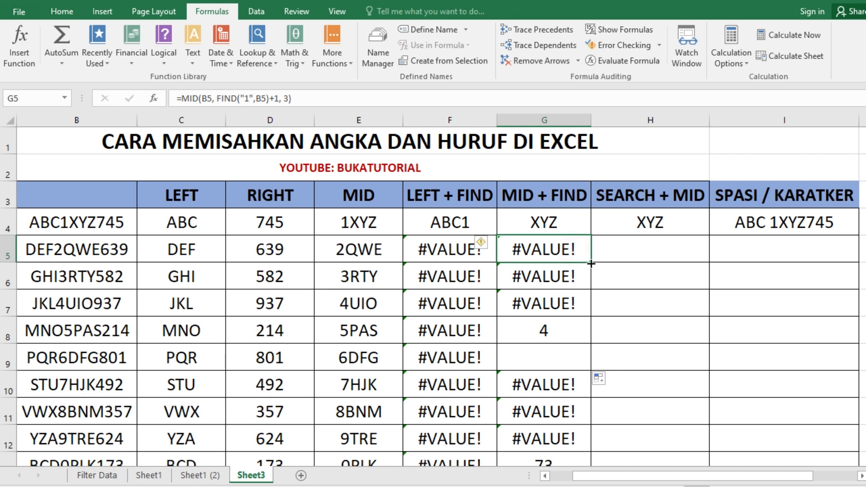
Clear the MID + FIND cells G8 through G13 and compare the G4 formula with the MID formula in E4.
{"action": "left_click_drag", "start_coordinate": [546, 331], "coordinate": [546, 414]}
{"action": "key", "text": "Delete"}
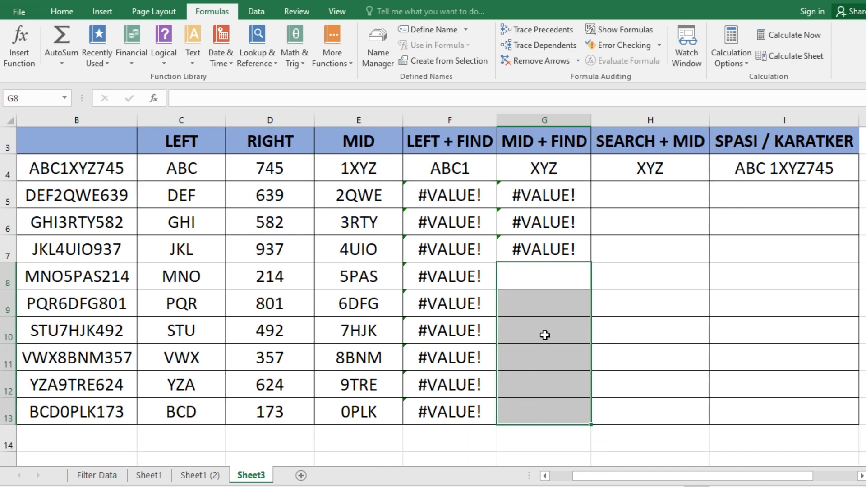
{"action": "scroll", "coordinate": [549, 275], "scroll_direction": "up", "scroll_amount": 2}
{"action": "left_click", "coordinate": [545, 222]}
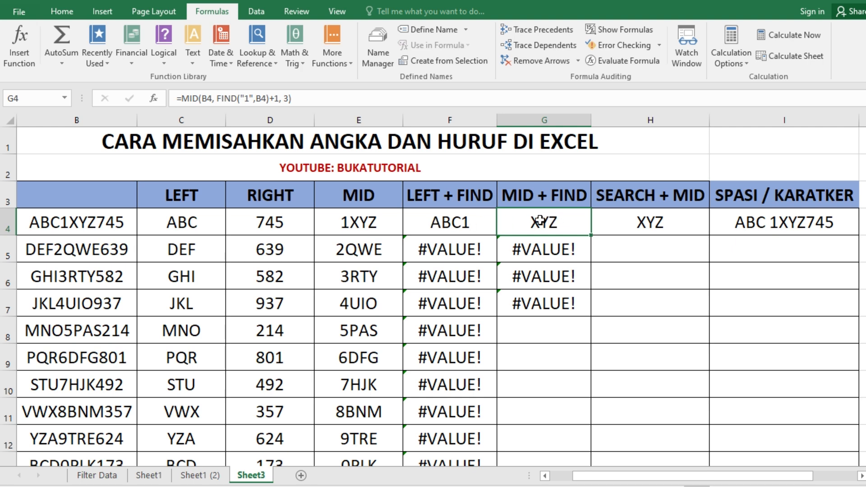
{"action": "left_click", "coordinate": [363, 225]}
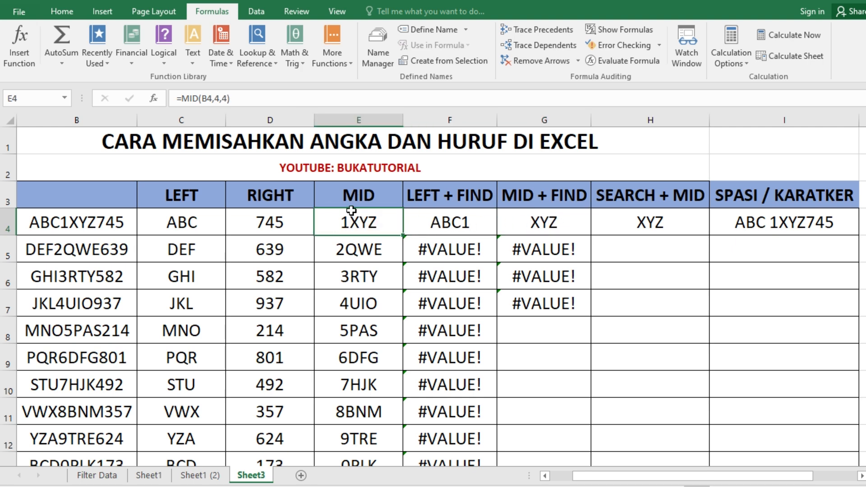
Fill the SEARCH + MID formula from H4 down to H7 and compare it with the codes in column B.
{"action": "left_click", "coordinate": [640, 222]}
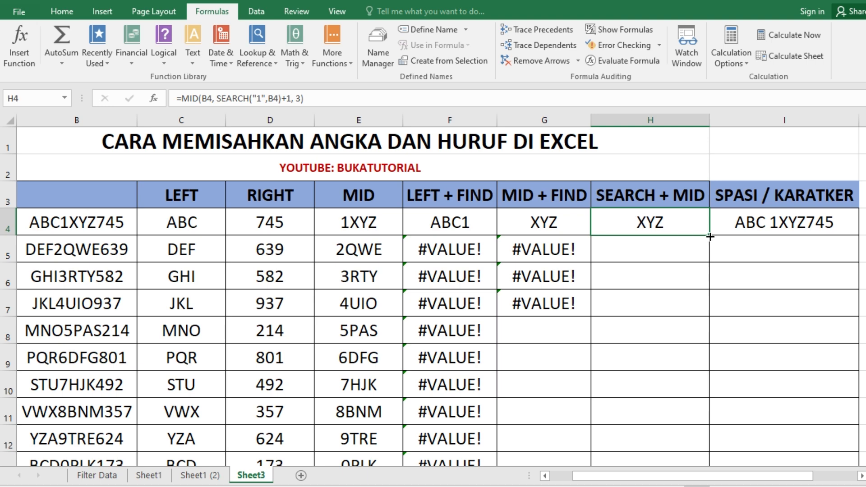
{"action": "left_click_drag", "start_coordinate": [710, 235], "coordinate": [699, 266]}
{"action": "scroll", "coordinate": [601, 307], "scroll_direction": "up", "scroll_amount": 1}
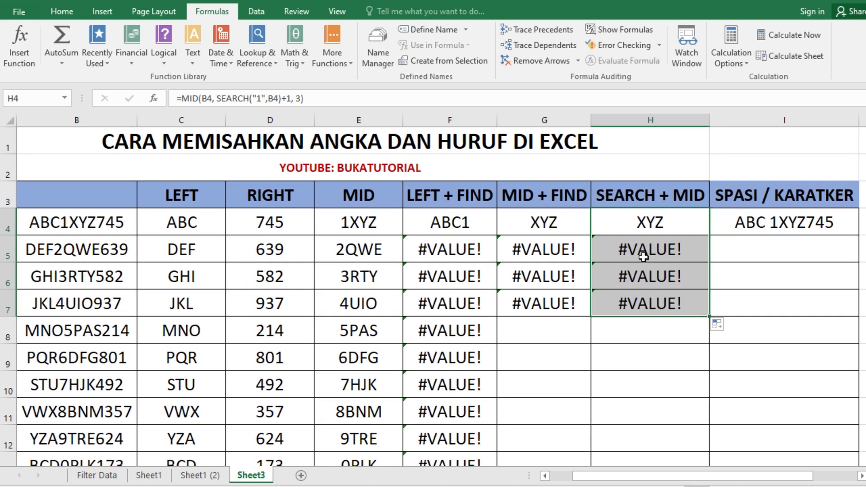
{"action": "left_click", "coordinate": [650, 246]}
{"action": "left_click", "coordinate": [647, 220]}
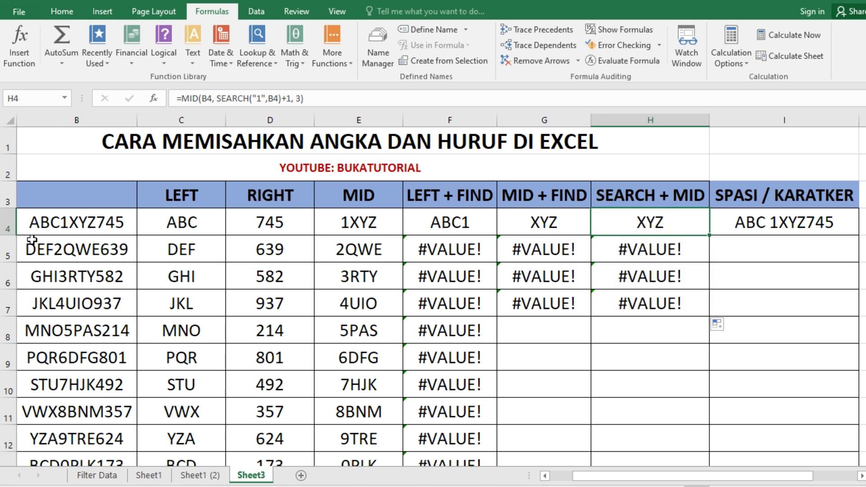
{"action": "left_click", "coordinate": [68, 220]}
{"action": "left_click_drag", "start_coordinate": [70, 219], "coordinate": [76, 401]}
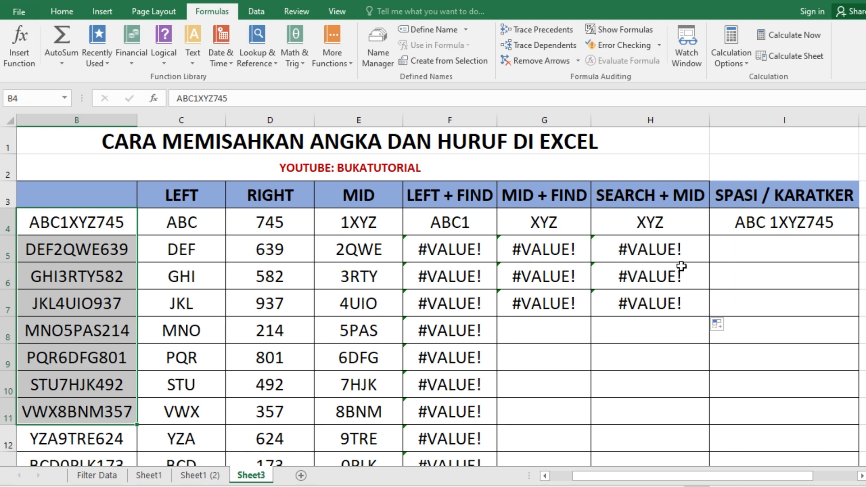
Change the SEARCH text in the H4 formula to "Z".
{"action": "left_click", "coordinate": [671, 225]}
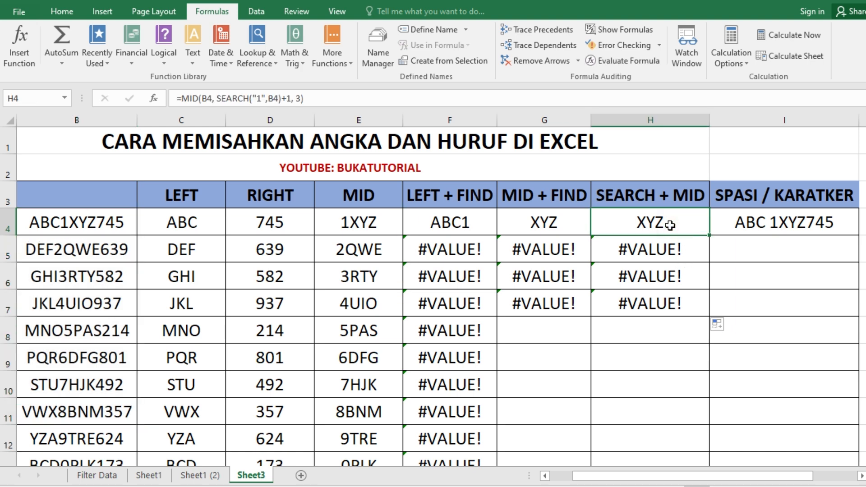
{"action": "left_click", "coordinate": [258, 99]}
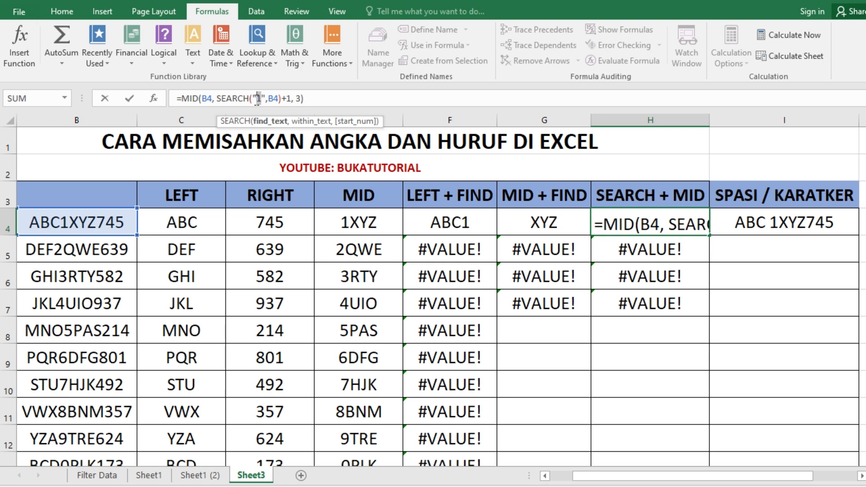
{"action": "type", "text": "Z"}
{"action": "key", "text": "Return"}
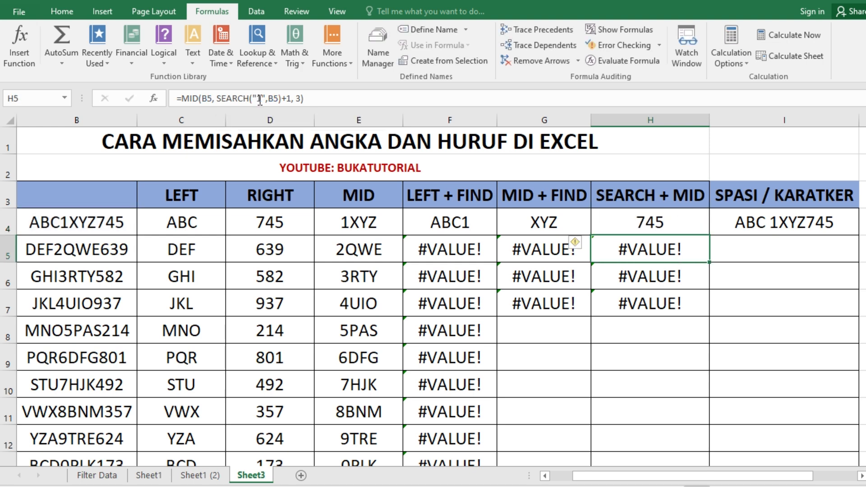
Fill the edited SEARCH + MID formula from H4 down to H7 and check the formula in H5.
{"action": "left_click", "coordinate": [669, 224]}
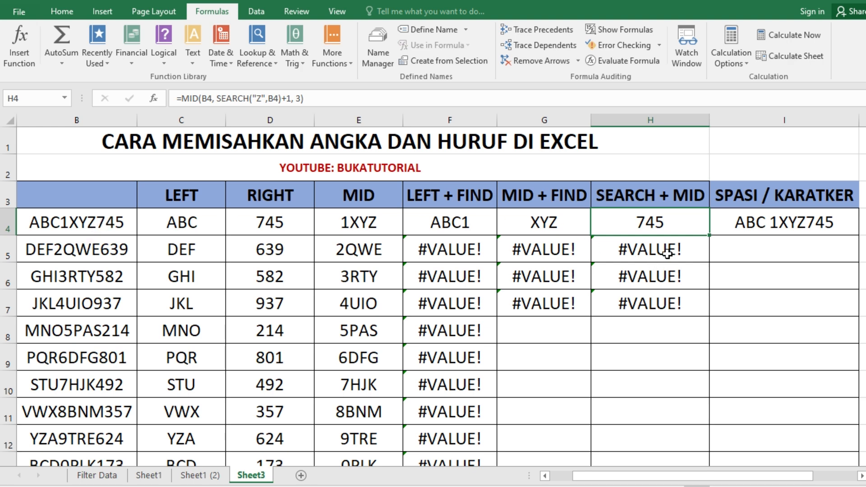
{"action": "left_click_drag", "start_coordinate": [710, 235], "coordinate": [709, 306]}
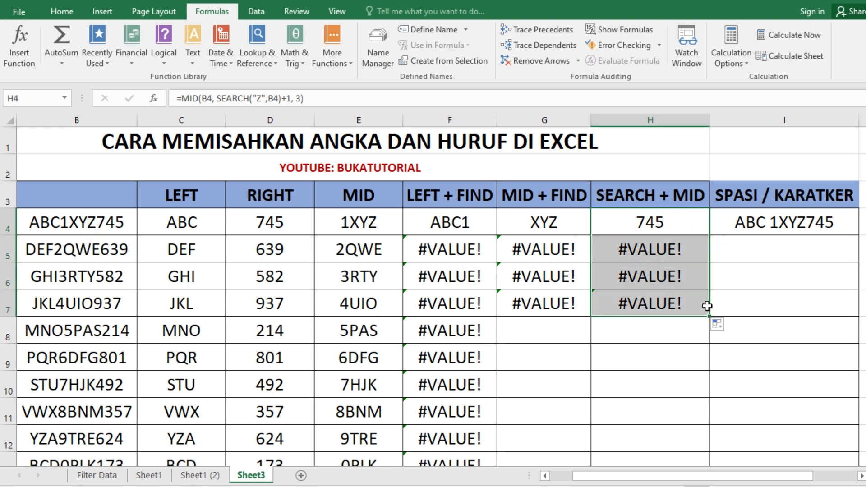
{"action": "left_click", "coordinate": [668, 250]}
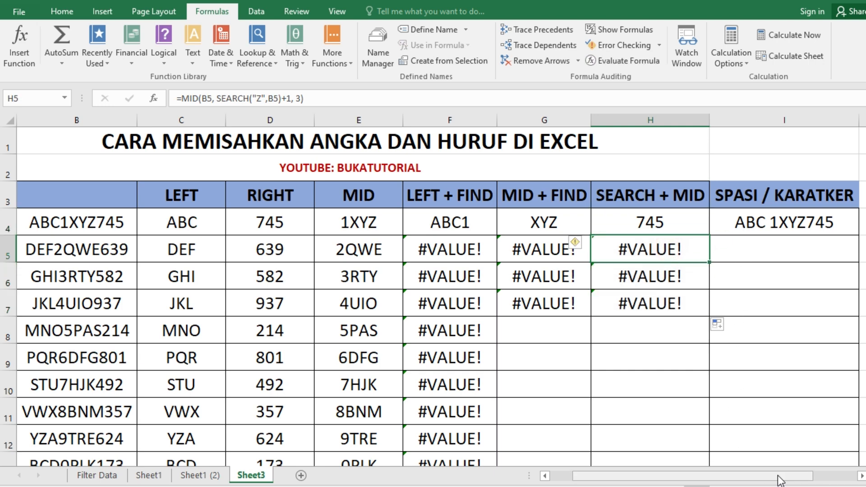
Examine the SPASI / KARATKER formula in I4 and hide columns F through H.
{"action": "left_click_drag", "start_coordinate": [779, 477], "coordinate": [803, 476]}
{"action": "left_click", "coordinate": [639, 223]}
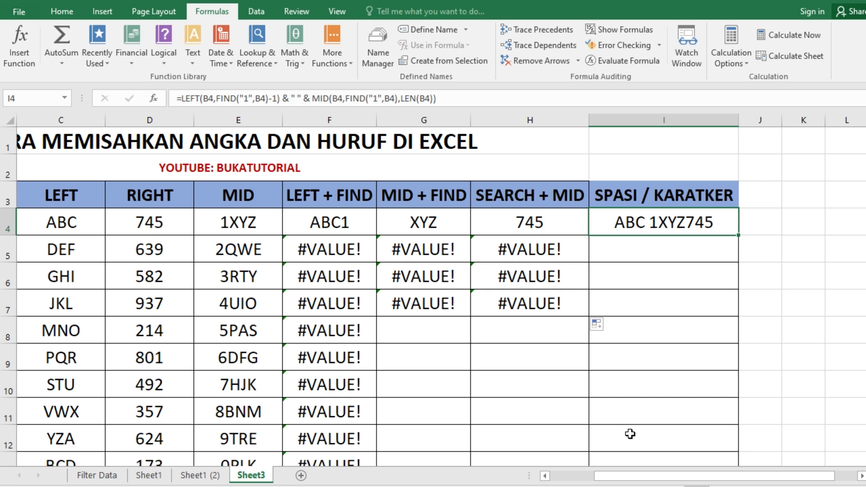
{"action": "mouse_move", "coordinate": [658, 478]}
{"action": "left_mouse_down"}
{"action": "mouse_move", "coordinate": [650, 482]}
{"action": "mouse_move", "coordinate": [659, 482]}
{"action": "left_mouse_up"}
{"action": "left_click_drag", "start_coordinate": [501, 120], "coordinate": [339, 121]}
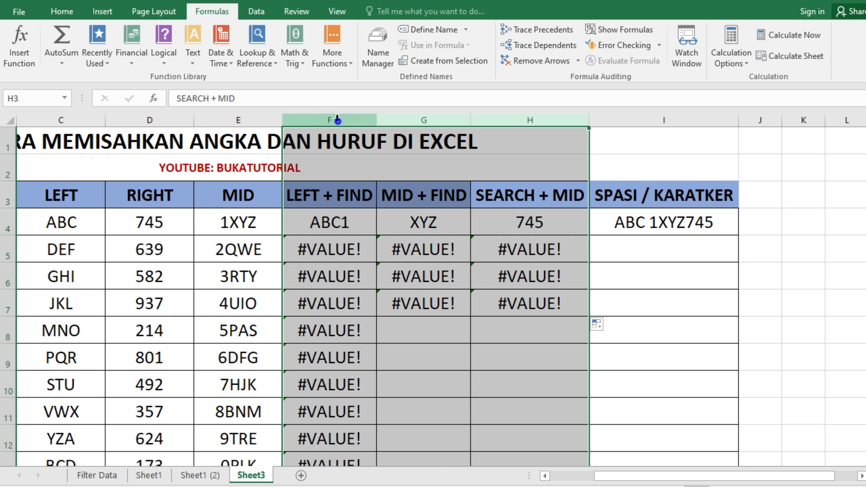
{"action": "right_click", "coordinate": [337, 120]}
{"action": "left_click", "coordinate": [369, 300]}
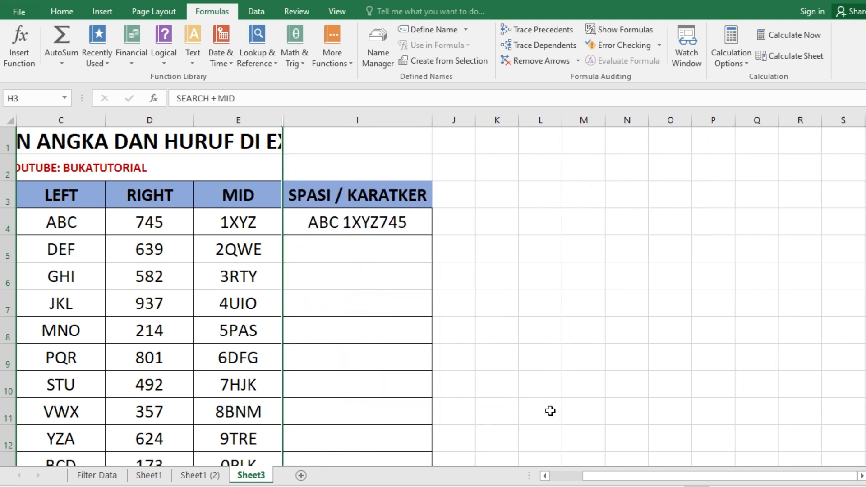
Compare the code in B4 with the formula in I4 and turn on the display of formulas in the sheet.
{"action": "left_click_drag", "start_coordinate": [607, 479], "coordinate": [555, 483]}
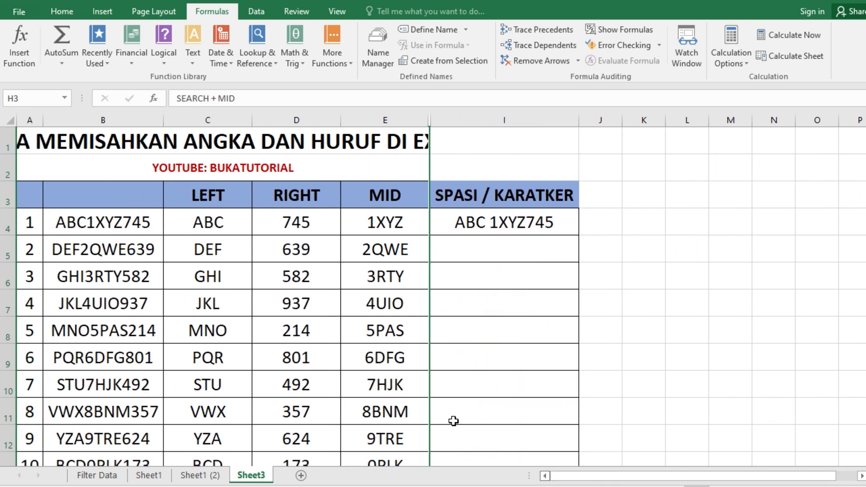
{"action": "left_click", "coordinate": [80, 222]}
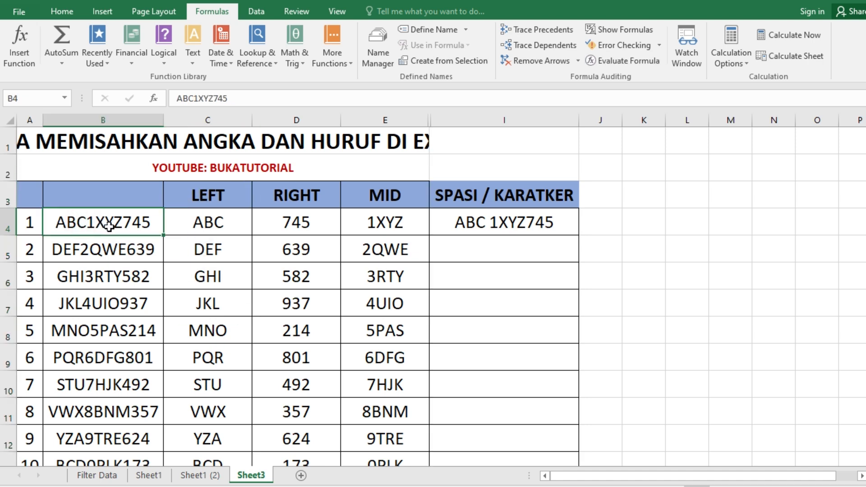
{"action": "left_click", "coordinate": [487, 224]}
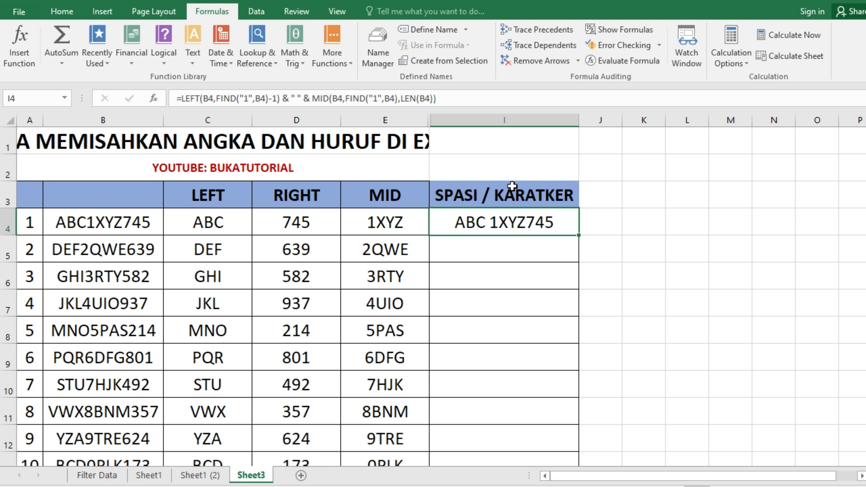
{"action": "left_click", "coordinate": [618, 28]}
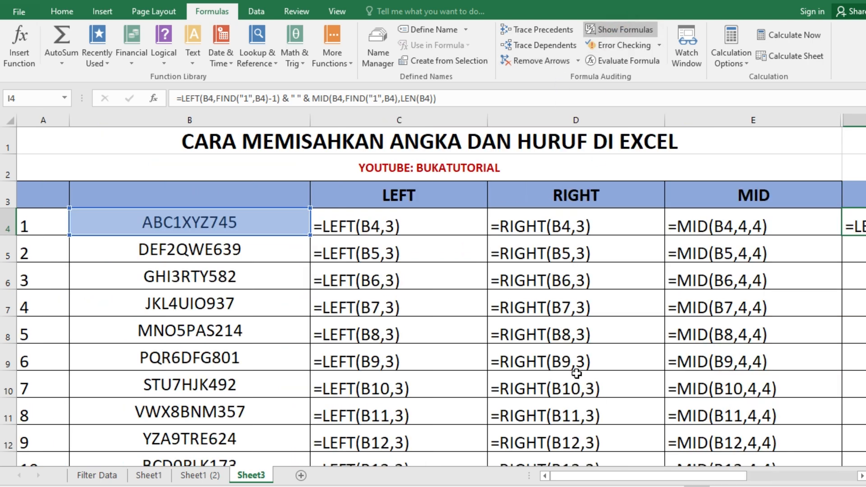
Autofit the width of column I to the full SPASI / KARATKER formula in I4.
{"action": "left_click_drag", "start_coordinate": [582, 482], "coordinate": [650, 482]}
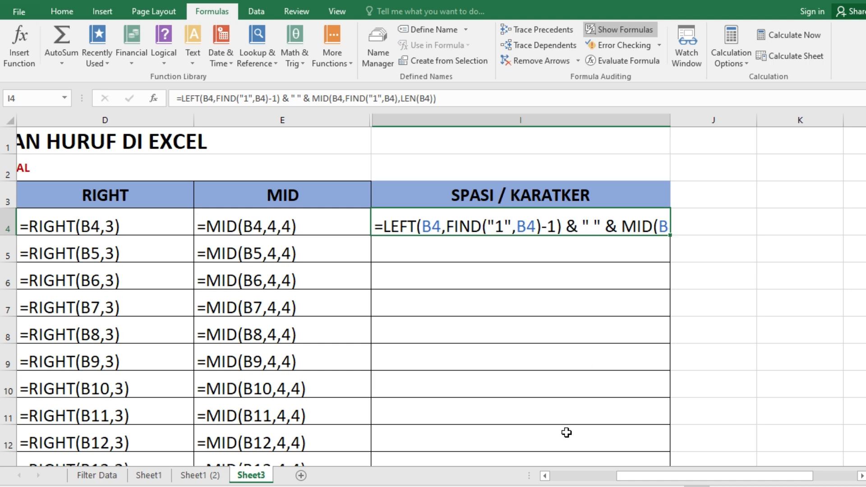
{"action": "left_click_drag", "start_coordinate": [615, 481], "coordinate": [651, 480]}
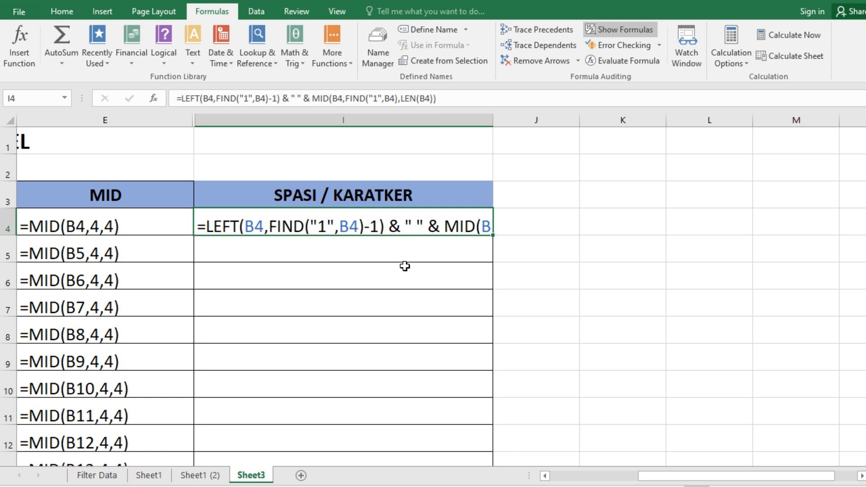
{"action": "left_click_drag", "start_coordinate": [652, 479], "coordinate": [669, 476]}
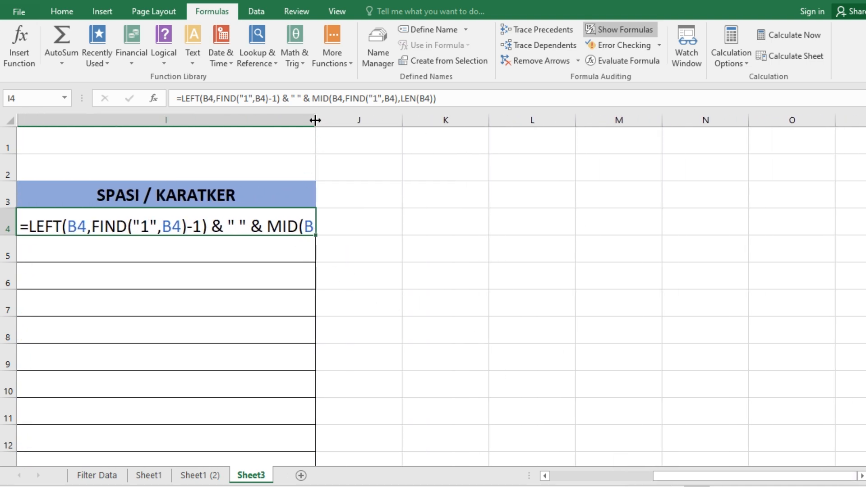
{"action": "double_click", "coordinate": [315, 120]}
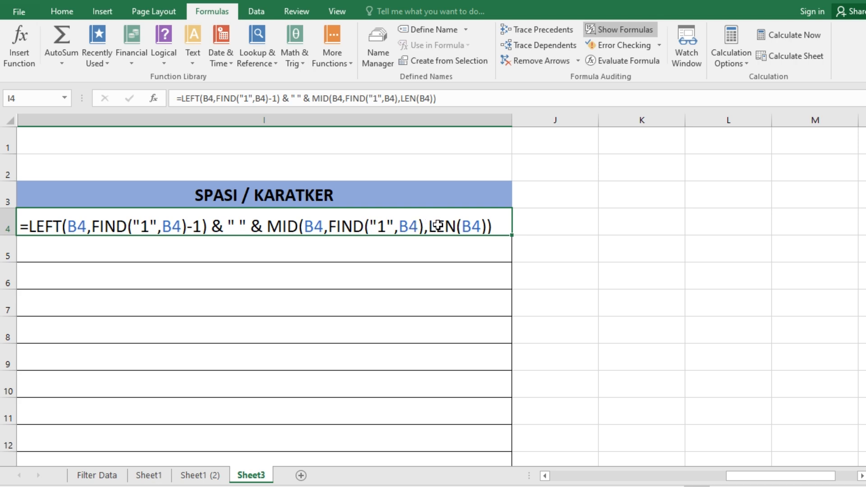
Turn off the display of formulas in the sheet and compare the I4 result with the code in B4.
{"action": "left_click", "coordinate": [626, 29]}
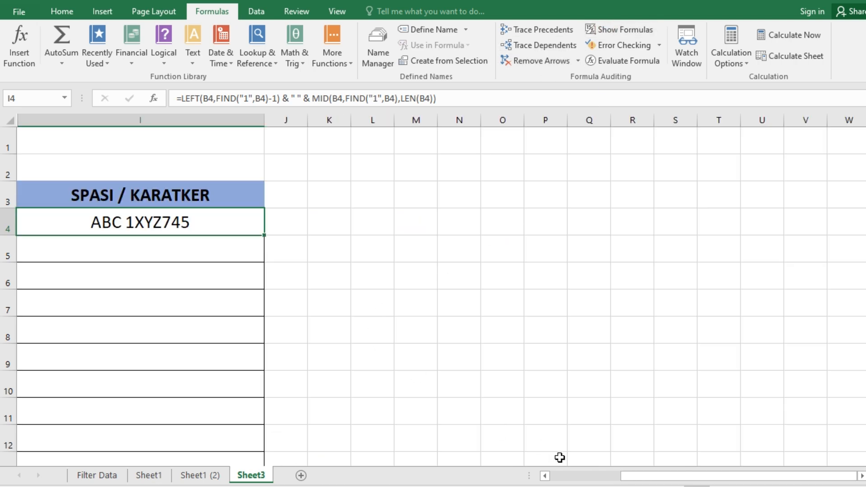
{"action": "left_click_drag", "start_coordinate": [634, 478], "coordinate": [560, 477]}
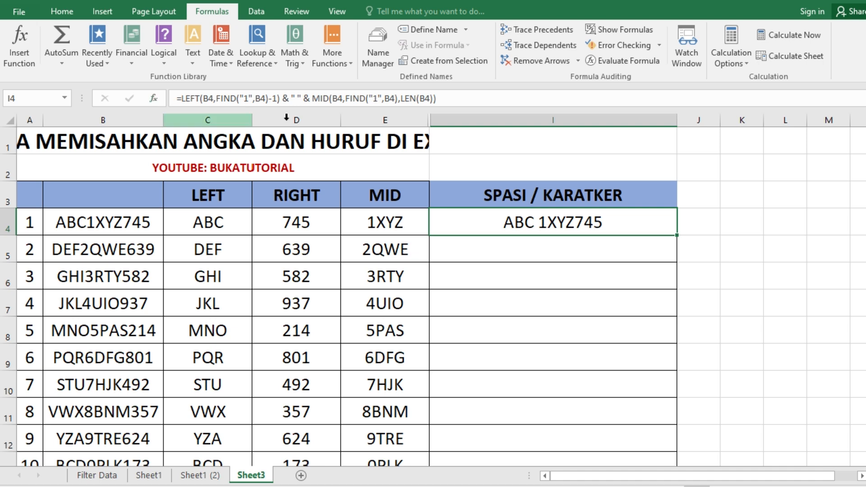
{"action": "left_click_drag", "start_coordinate": [690, 476], "coordinate": [529, 482]}
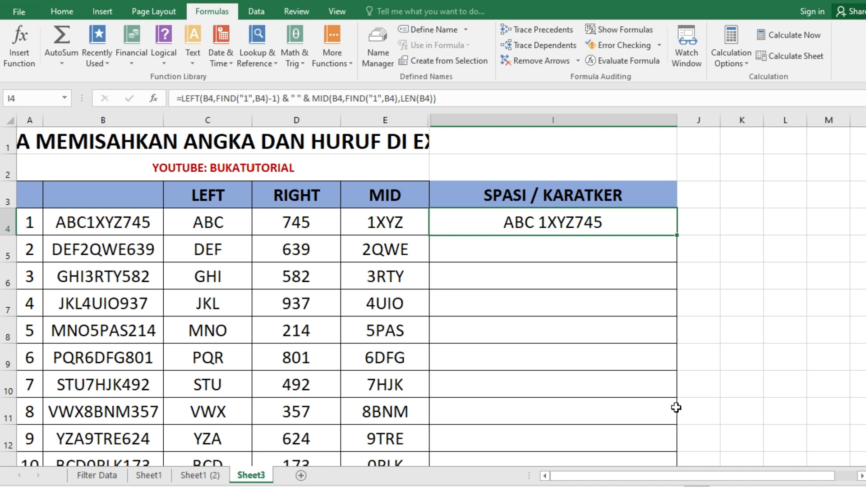
Unmerge the row 1 title, merge and center it again across A1:I1, and select the SPASI / KARATKER result in I4.
{"action": "left_click_drag", "start_coordinate": [596, 478], "coordinate": [513, 482]}
{"action": "left_click", "coordinate": [67, 140]}
{"action": "left_click_drag", "start_coordinate": [67, 140], "coordinate": [611, 141]}
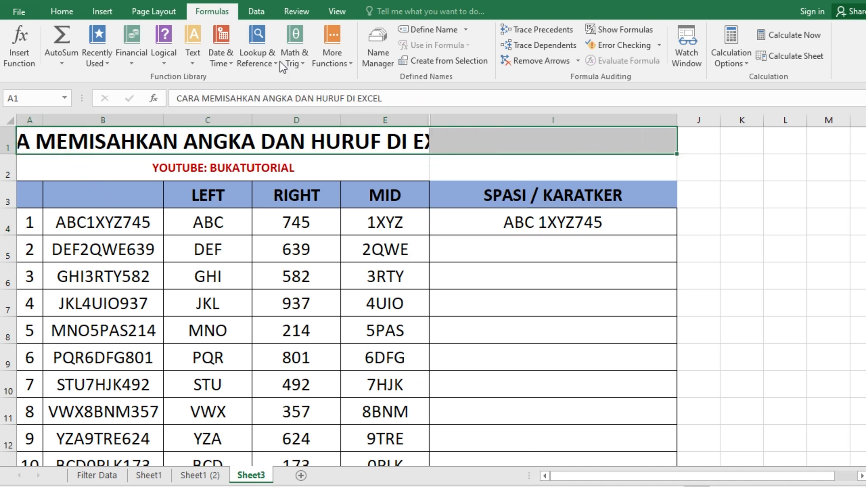
{"action": "left_click", "coordinate": [59, 11]}
{"action": "left_click", "coordinate": [334, 57]}
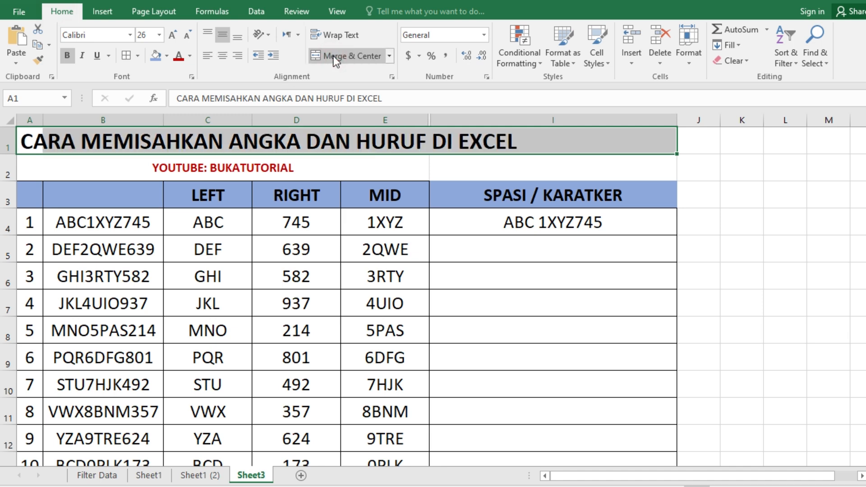
{"action": "left_click", "coordinate": [334, 55]}
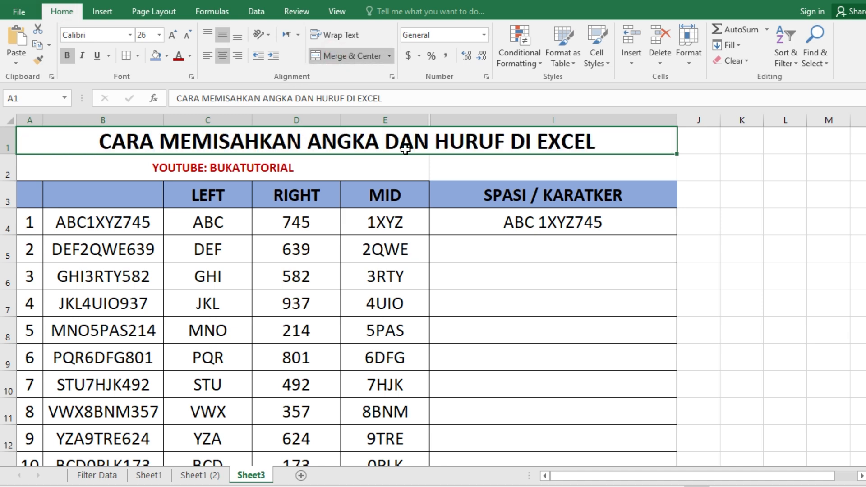
{"action": "left_click", "coordinate": [556, 224]}
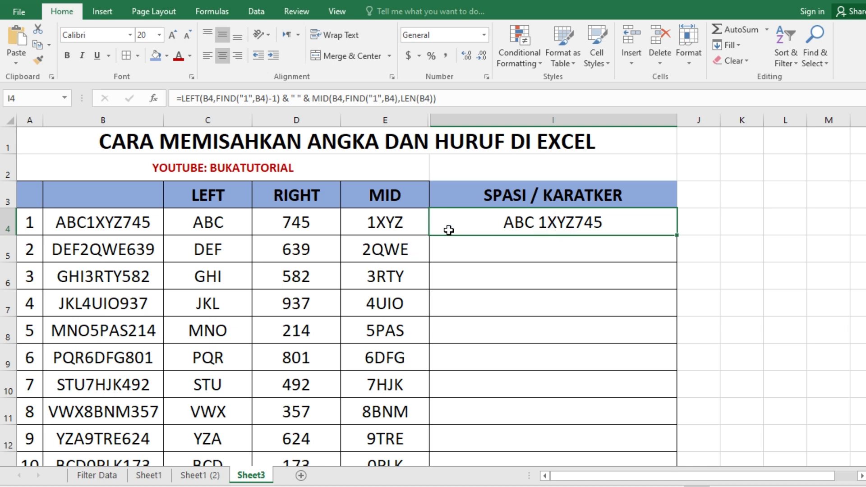